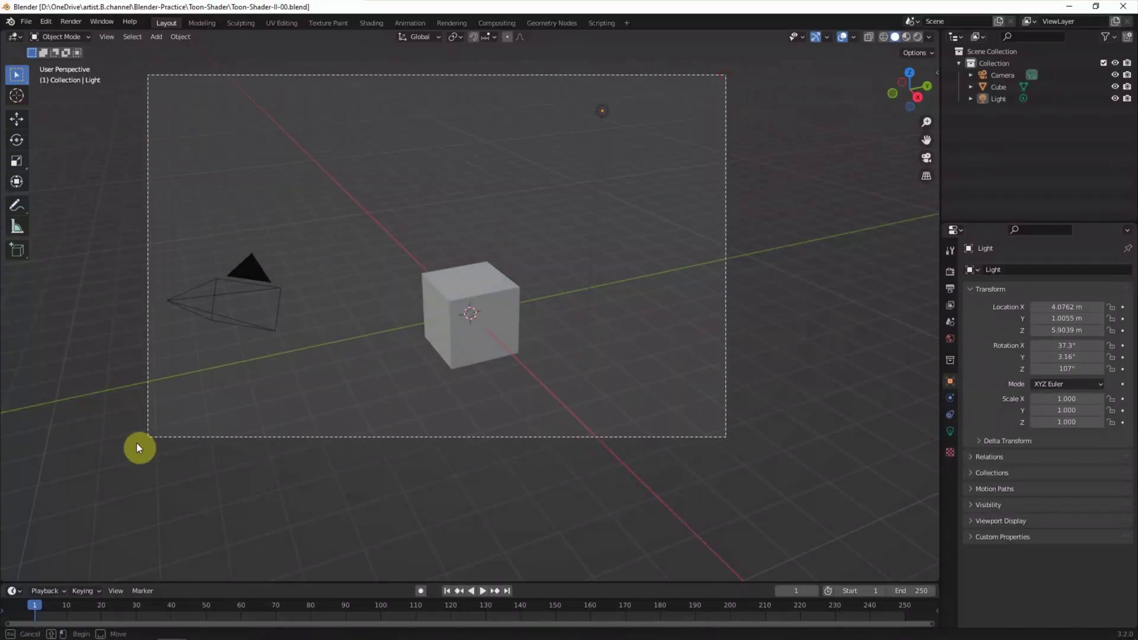
Delete the default cube, camera and light, leaving an empty scene.
{"action": "left_click_drag", "start_coordinate": [729, 71], "coordinate": [137, 447]}
{"action": "key", "text": "Delete"}
Add a Suzanne monkey head, tilted about -35° on X and raised above the grid.
{"action": "left_click", "coordinate": [155, 36]}
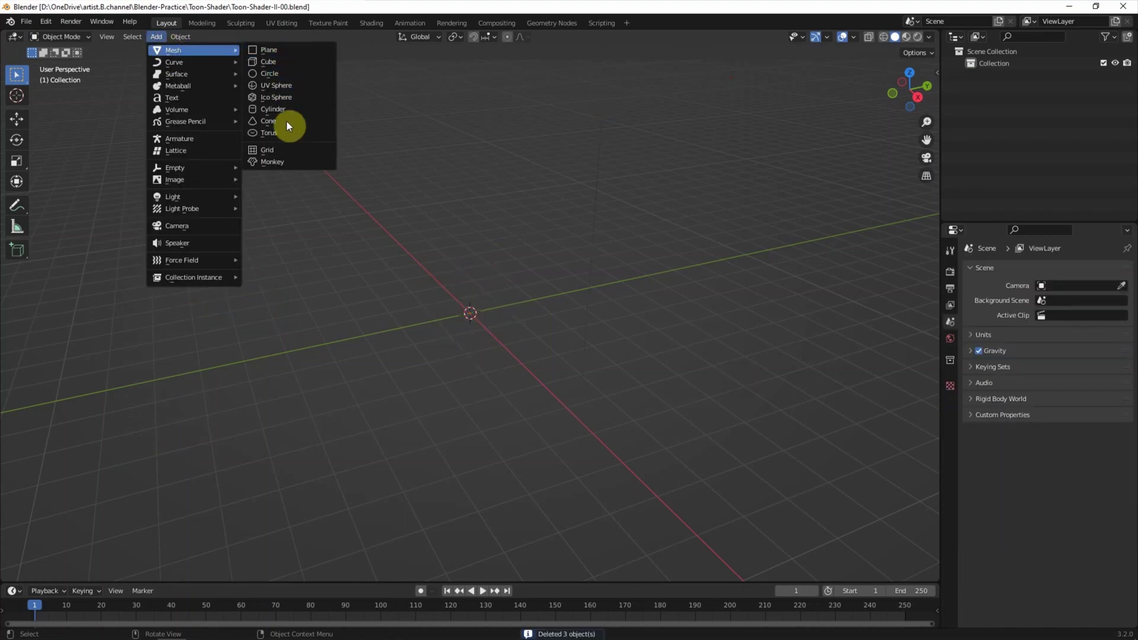
{"action": "left_click", "coordinate": [308, 161]}
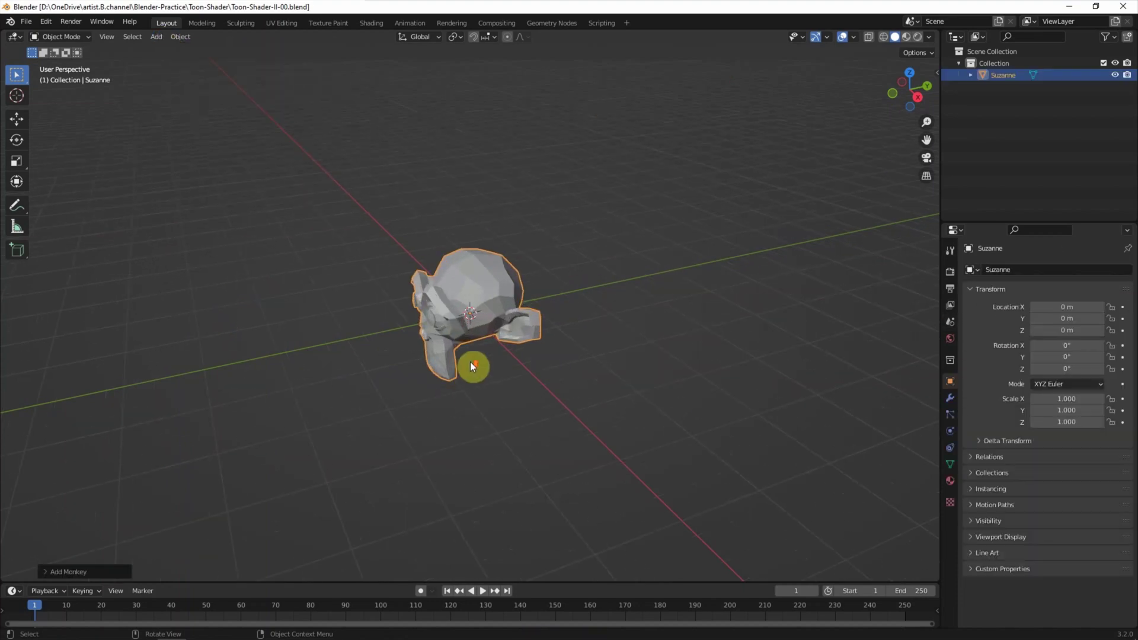
{"action": "left_click", "coordinate": [919, 96]}
{"action": "key", "text": "r"}
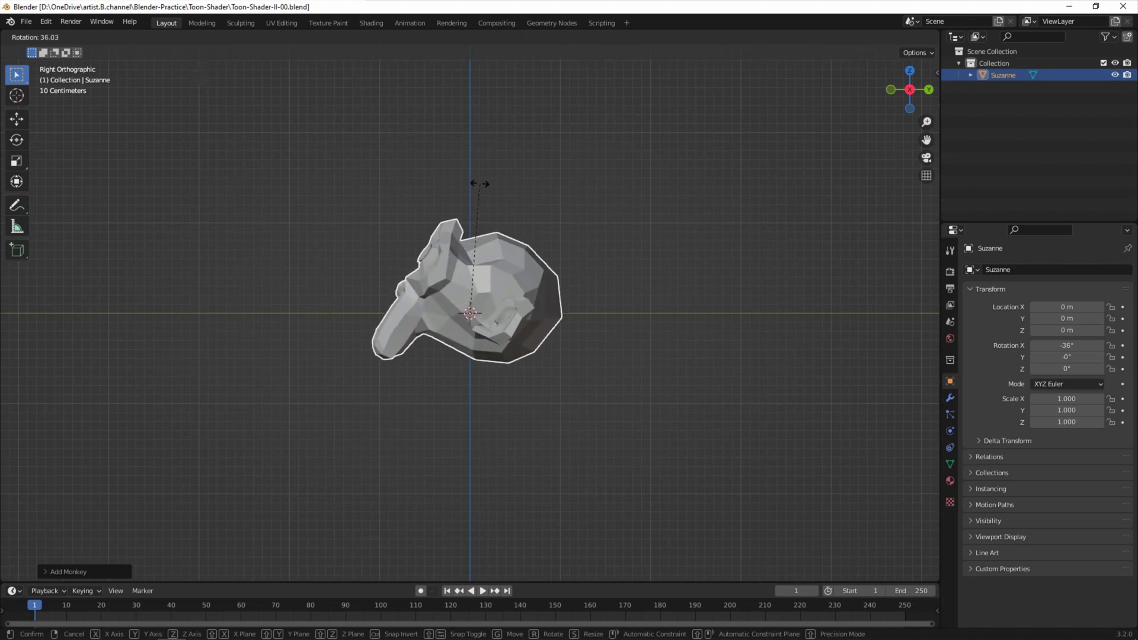
{"action": "left_click", "coordinate": [477, 177]}
{"action": "key", "text": "g"}
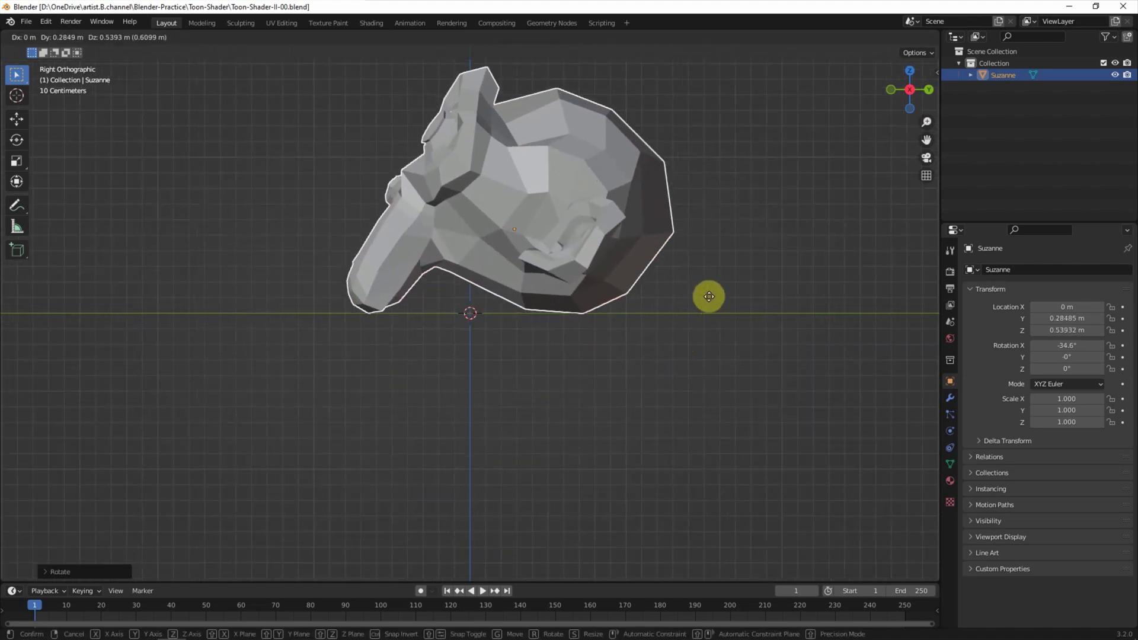
{"action": "left_click", "coordinate": [709, 294]}
{"action": "mouse_move", "coordinate": [710, 294]}
{"action": "middle_mouse_down"}
{"action": "mouse_move", "coordinate": [563, 373]}
{"action": "mouse_move", "coordinate": [590, 366]}
{"action": "mouse_move", "coordinate": [578, 363]}
{"action": "middle_mouse_up"}
{"action": "left_click", "coordinate": [950, 397]}
Give Suzanne a level-2 Subdivision Surface modifier and Shade Smooth.
{"action": "left_click", "coordinate": [978, 270]}
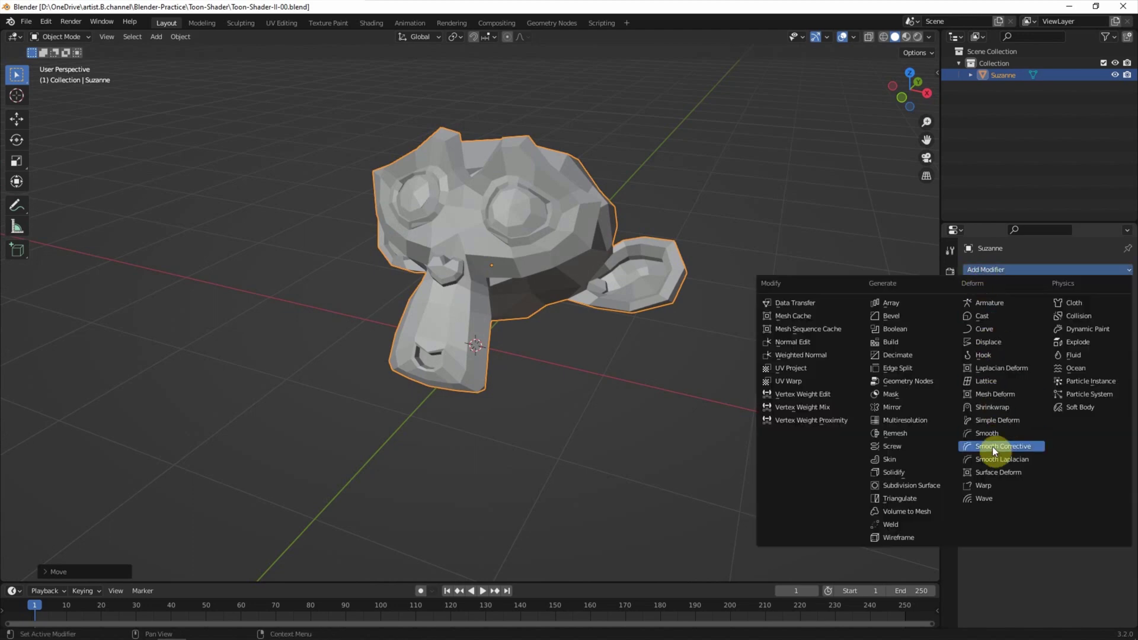
{"action": "left_click", "coordinate": [993, 446]}
{"action": "left_click", "coordinate": [1111, 322]}
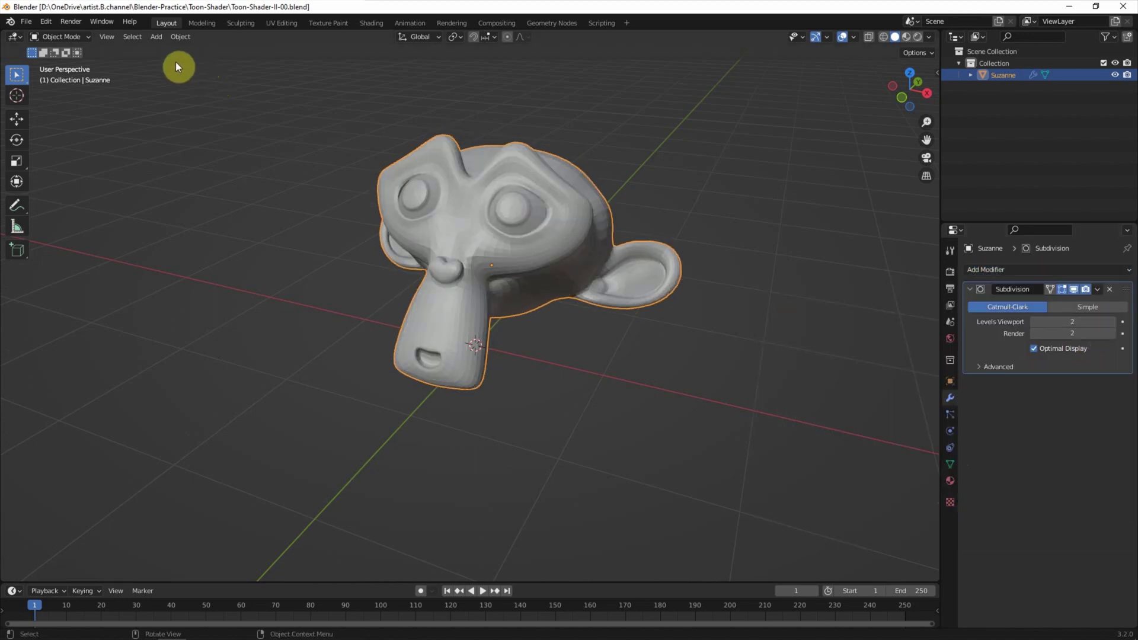
{"action": "left_click", "coordinate": [180, 37]}
{"action": "left_click", "coordinate": [228, 285]}
{"action": "middle_click_drag", "start_coordinate": [760, 357], "coordinate": [770, 355]}
{"action": "middle_click_drag", "start_coordinate": [697, 418], "coordinate": [681, 412]}
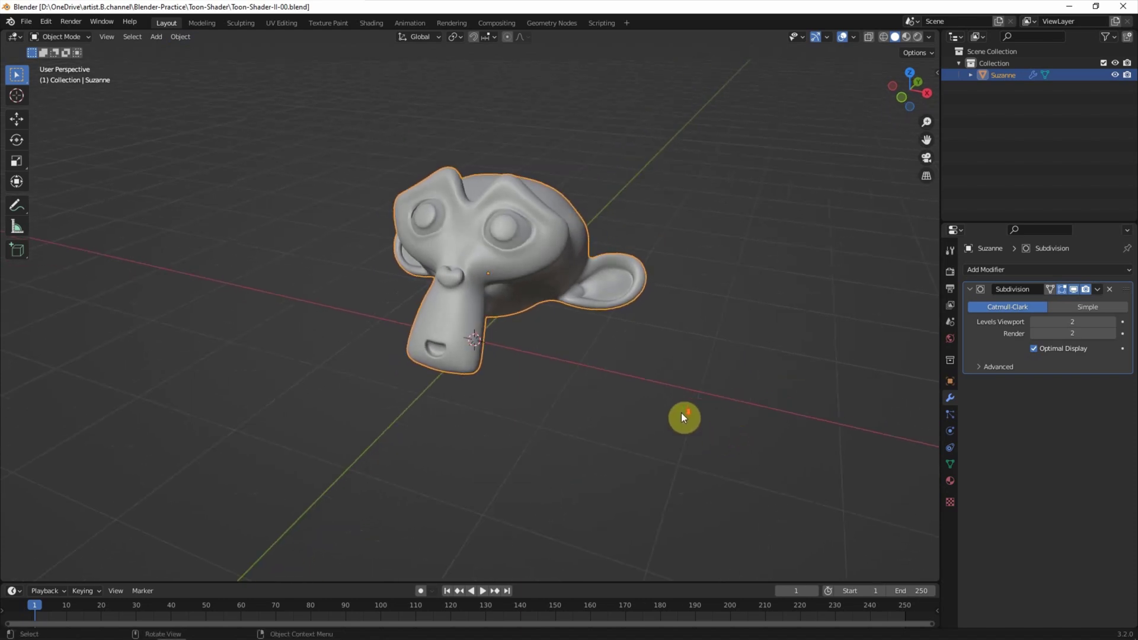
Add a camera aligned to the current view and adjust its rotation to frame Suzanne.
{"action": "left_click", "coordinate": [154, 38]}
{"action": "left_click", "coordinate": [216, 227]}
{"action": "left_click", "coordinate": [107, 37]}
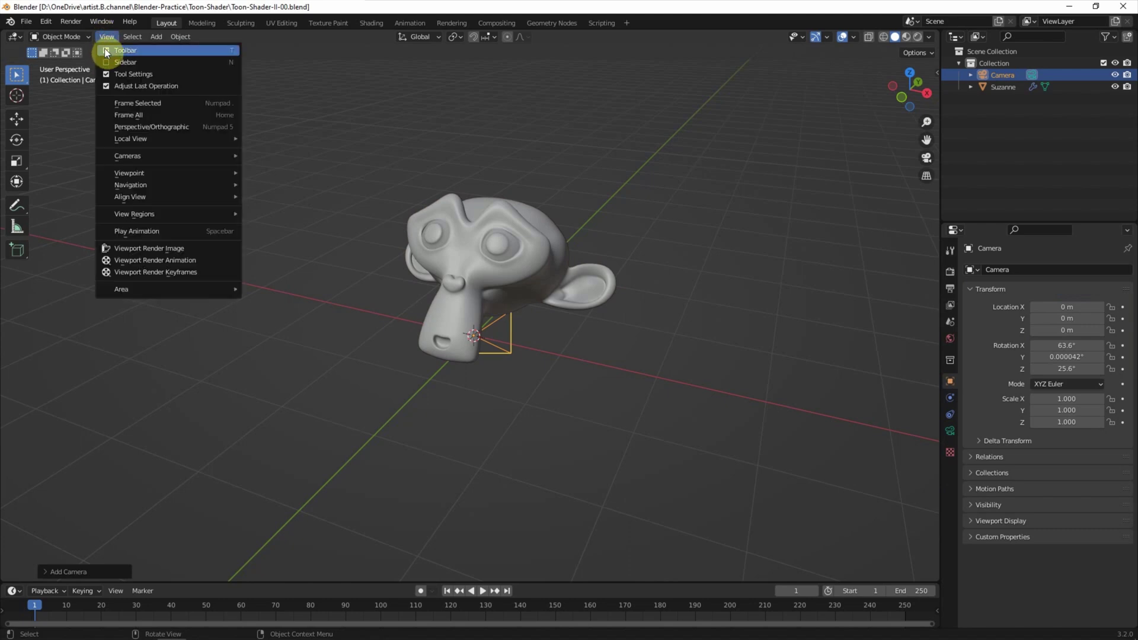
{"action": "left_click", "coordinate": [299, 213]}
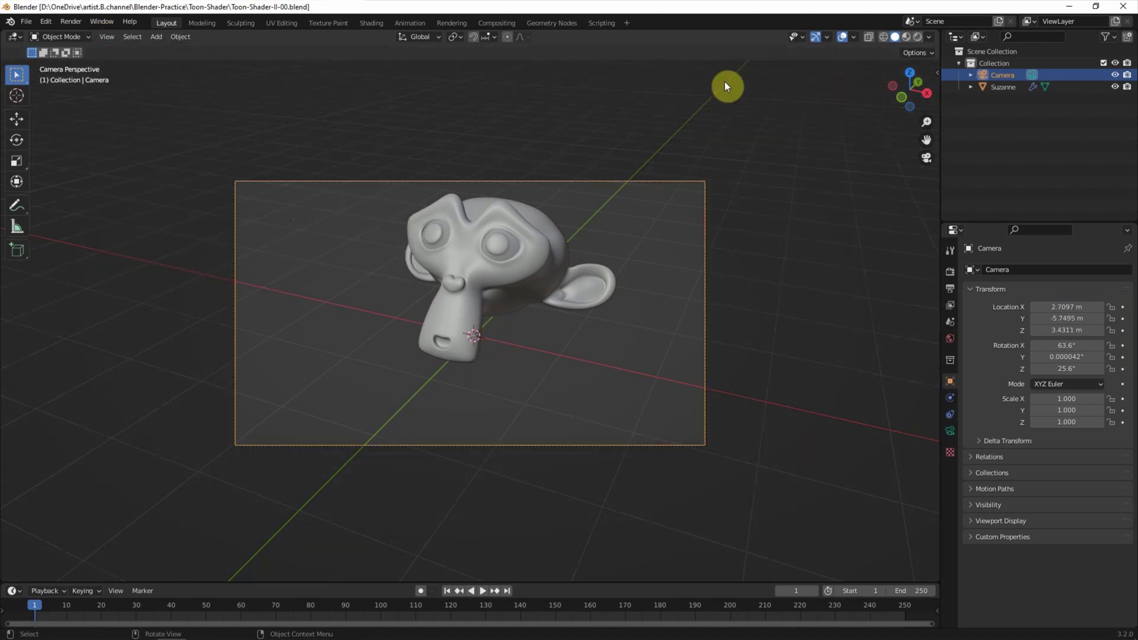
{"action": "mouse_move", "coordinate": [938, 74]}
{"action": "left_mouse_down"}
{"action": "mouse_move", "coordinate": [871, 171]}
{"action": "mouse_move", "coordinate": [889, 171]}
{"action": "mouse_move", "coordinate": [830, 158]}
{"action": "mouse_move", "coordinate": [847, 146]}
{"action": "left_mouse_up"}
{"action": "mouse_move", "coordinate": [859, 97]}
{"action": "left_mouse_down"}
{"action": "mouse_move", "coordinate": [841, 98]}
{"action": "mouse_move", "coordinate": [883, 110]}
{"action": "mouse_move", "coordinate": [873, 121]}
{"action": "mouse_move", "coordinate": [842, 98]}
{"action": "left_mouse_up"}
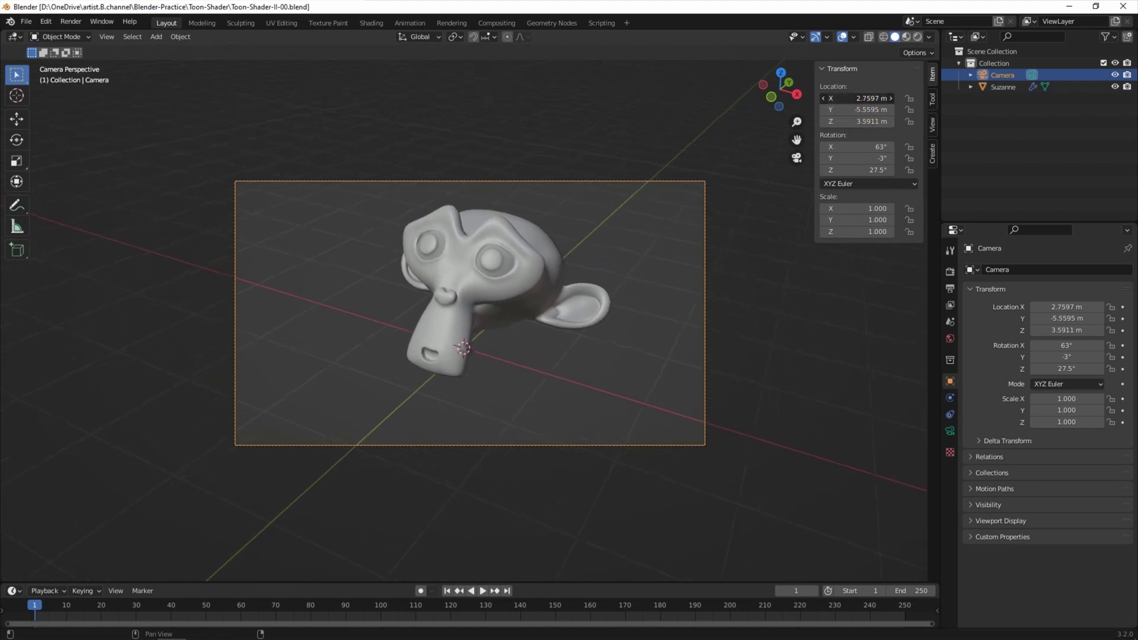
{"action": "left_click_drag", "start_coordinate": [816, 224], "coordinate": [909, 213]}
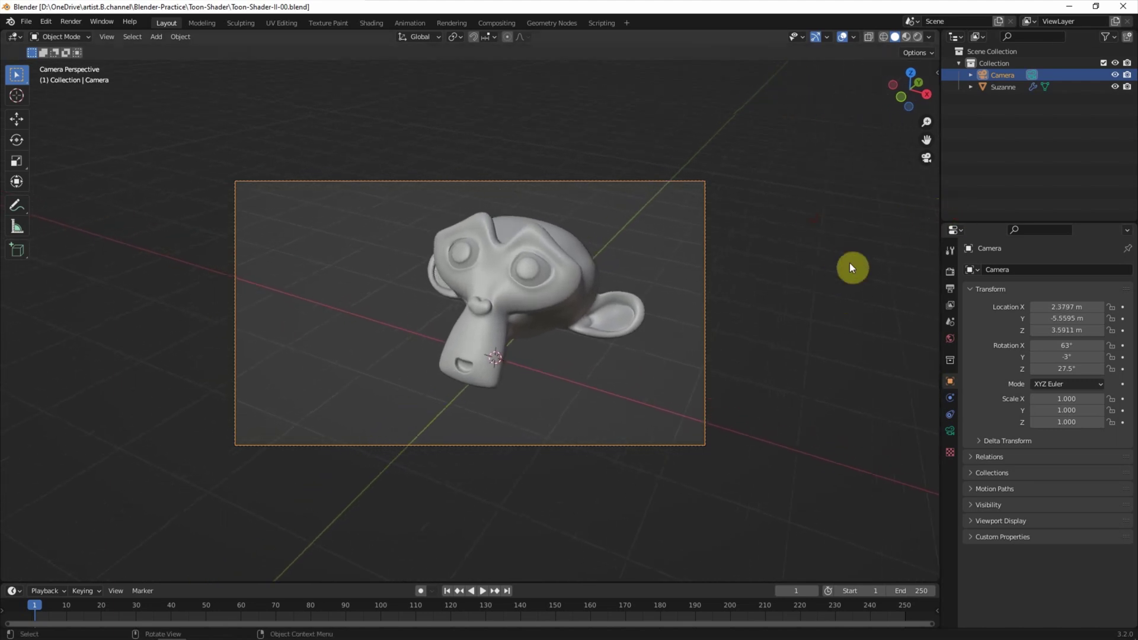
{"action": "scroll", "coordinate": [848, 262], "scroll_direction": "up", "scroll_amount": 1}
{"action": "scroll", "coordinate": [805, 285], "scroll_direction": "up", "scroll_amount": 2}
Add a grease pencil Stroke object and move it to the left of Suzanne.
{"action": "left_click", "coordinate": [155, 37]}
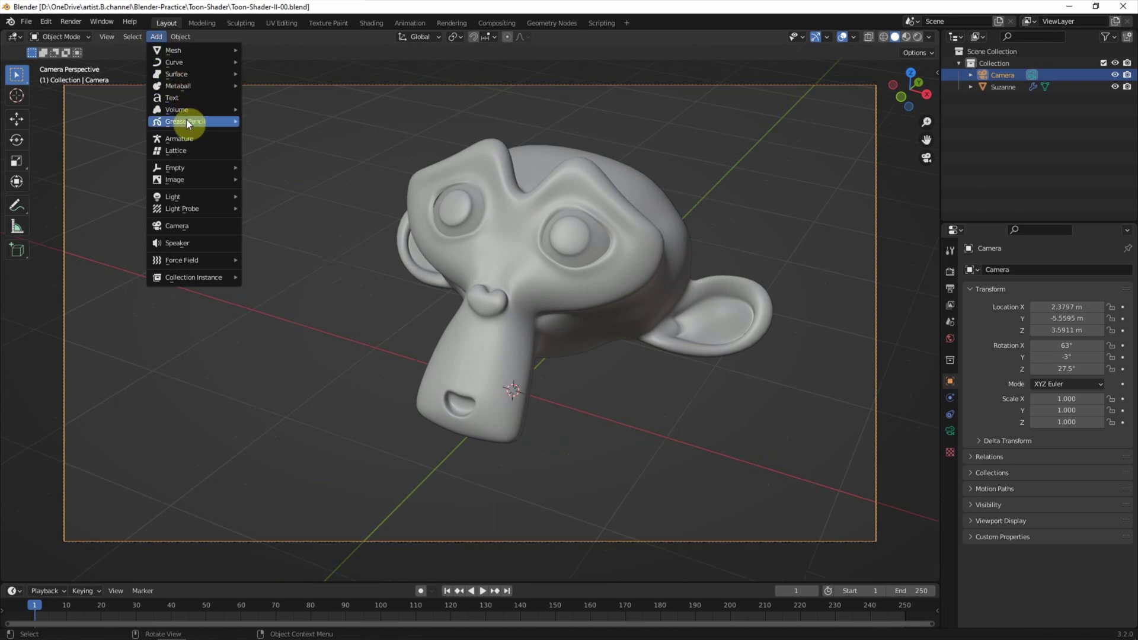
{"action": "left_click", "coordinate": [291, 134]}
{"action": "left_click", "coordinate": [16, 118]}
{"action": "left_click_drag", "start_coordinate": [513, 390], "coordinate": [208, 152]}
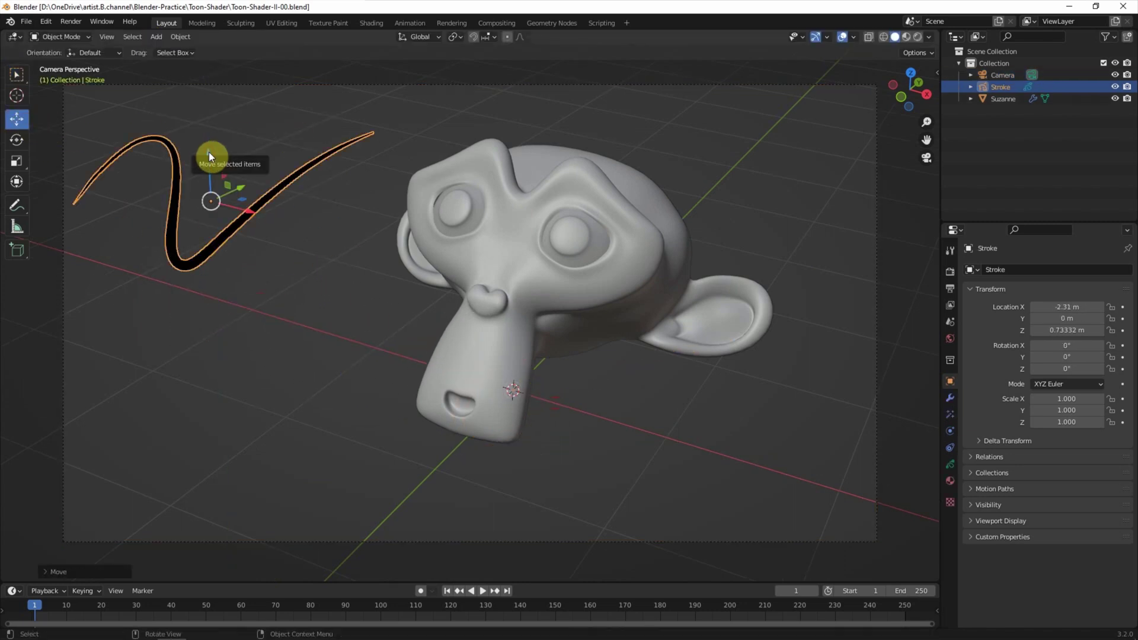
{"action": "left_click", "coordinate": [23, 76]}
{"action": "left_click", "coordinate": [950, 397]}
{"action": "left_click", "coordinate": [1009, 270]}
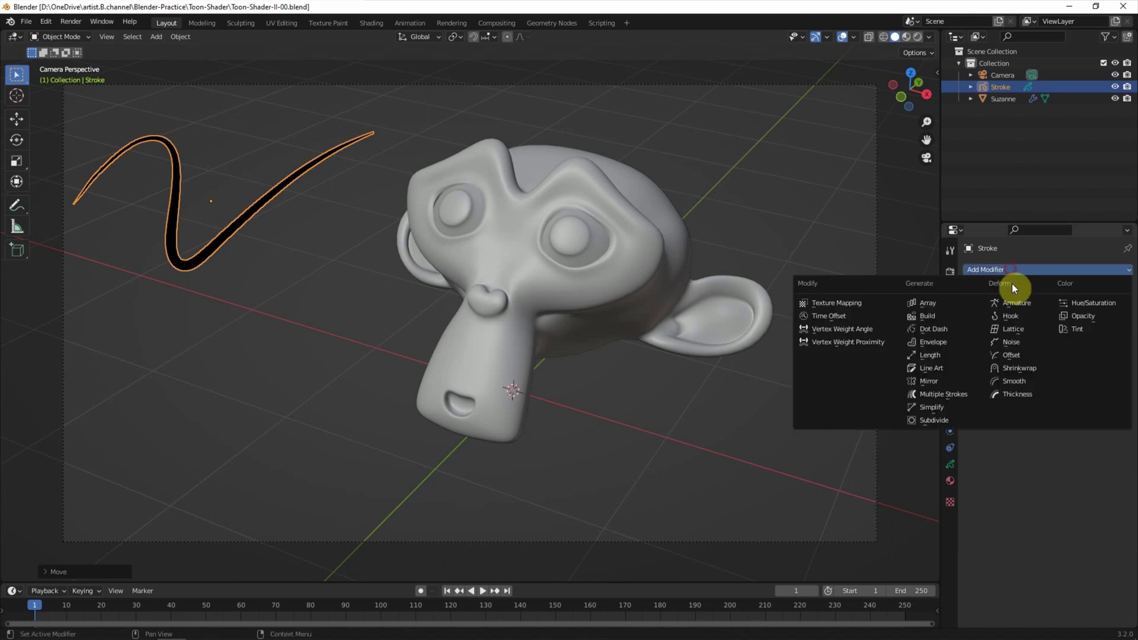
Add a Line Art modifier tracing Suzanne on the Colors layer in Black at thickness 25.
{"action": "left_click", "coordinate": [949, 369]}
{"action": "left_click", "coordinate": [1080, 307]}
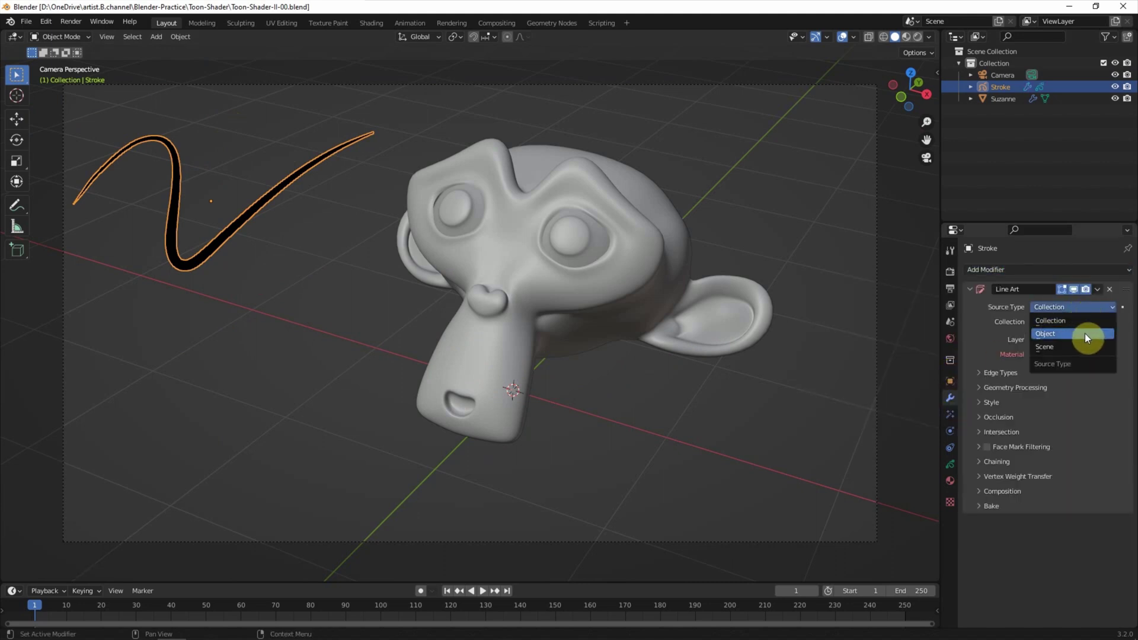
{"action": "left_click", "coordinate": [1085, 333]}
{"action": "left_click", "coordinate": [1082, 322]}
{"action": "left_click", "coordinate": [1086, 350]}
{"action": "left_click", "coordinate": [1077, 340]}
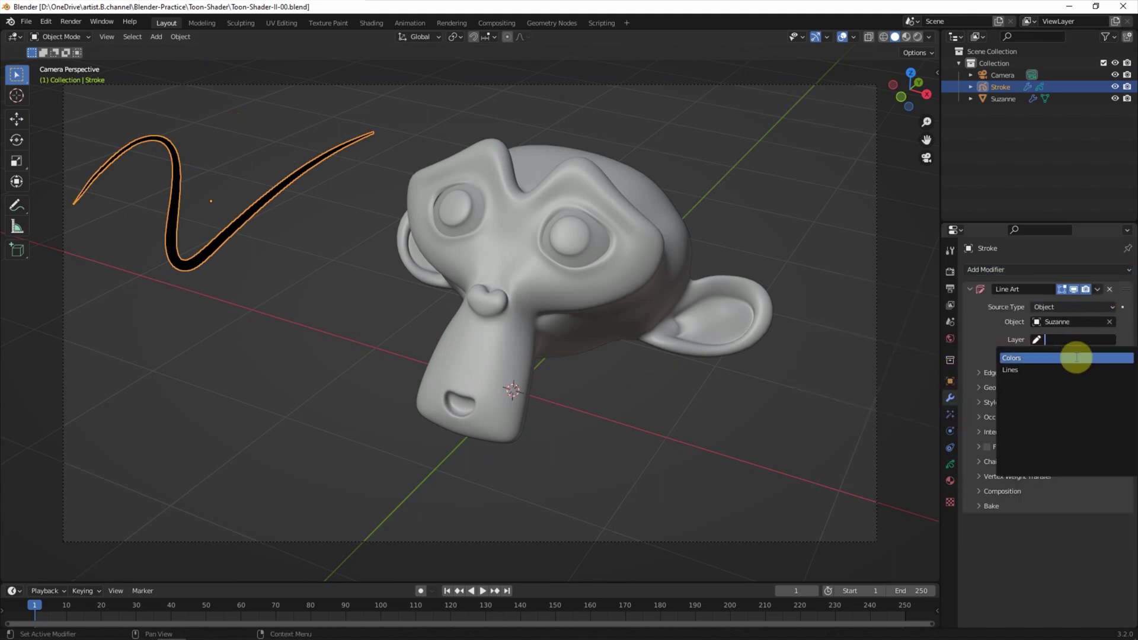
{"action": "left_click", "coordinate": [1072, 375]}
{"action": "left_click", "coordinate": [979, 403]}
{"action": "left_click_drag", "start_coordinate": [1073, 420], "coordinate": [1061, 419]}
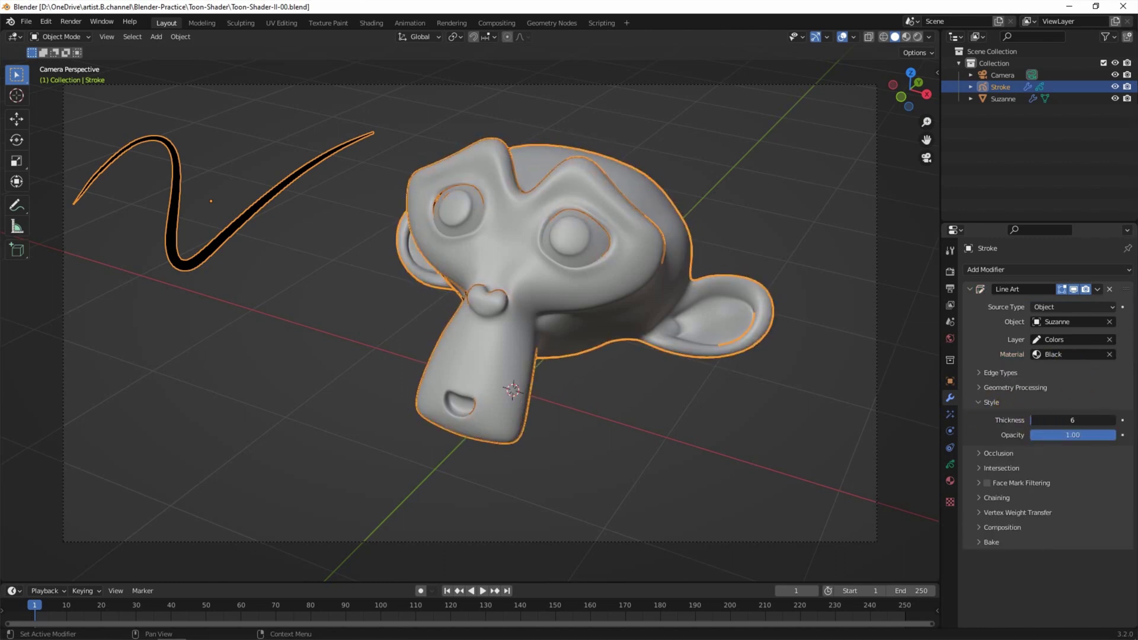
{"action": "left_click_drag", "start_coordinate": [1073, 419], "coordinate": [1084, 419]}
{"action": "left_click", "coordinate": [984, 126]}
Add a Noise modifier to the Stroke.
{"action": "left_click", "coordinate": [1000, 86]}
{"action": "left_click", "coordinate": [986, 270]}
{"action": "left_click", "coordinate": [1010, 340]}
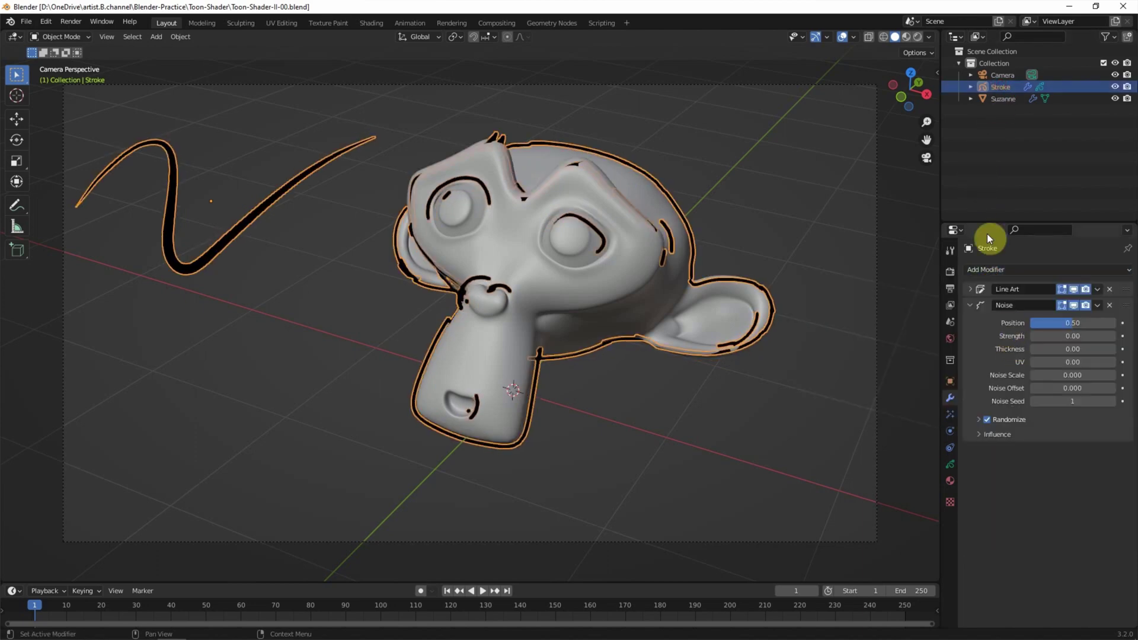
Roughen the outlines with Noise position 0.21 and seed 4.
{"action": "key", "text": "alt+a"}
{"action": "mouse_move", "coordinate": [1056, 328]}
{"action": "left_mouse_down"}
{"action": "mouse_move", "coordinate": [1035, 348]}
{"action": "mouse_move", "coordinate": [1084, 388]}
{"action": "left_mouse_up"}
{"action": "left_click", "coordinate": [1113, 402]}
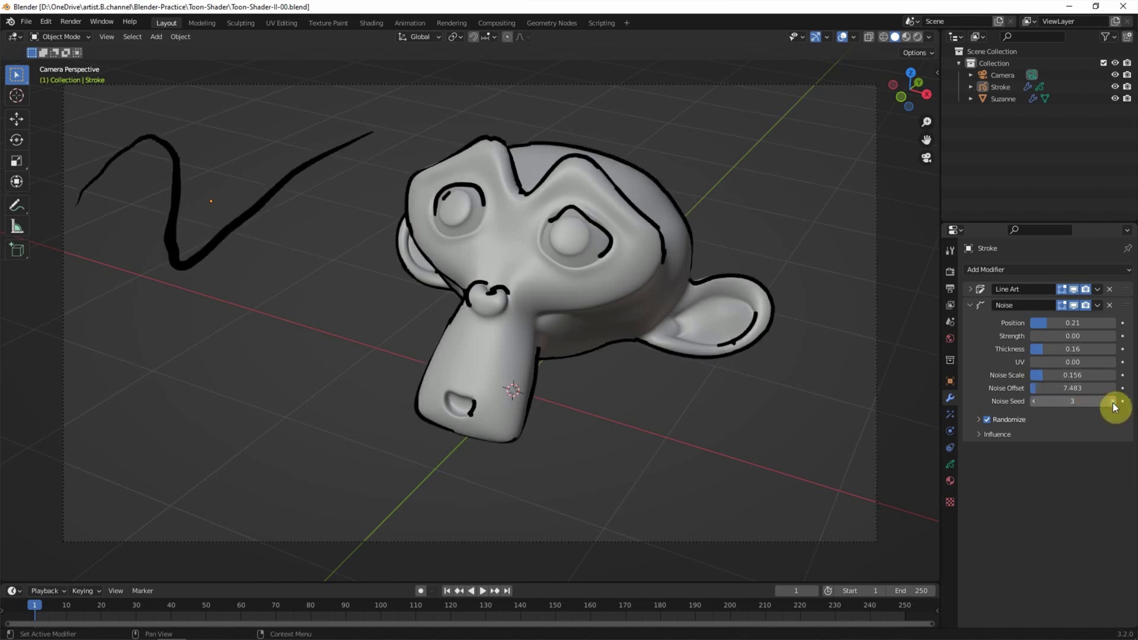
{"action": "left_click", "coordinate": [1113, 402]}
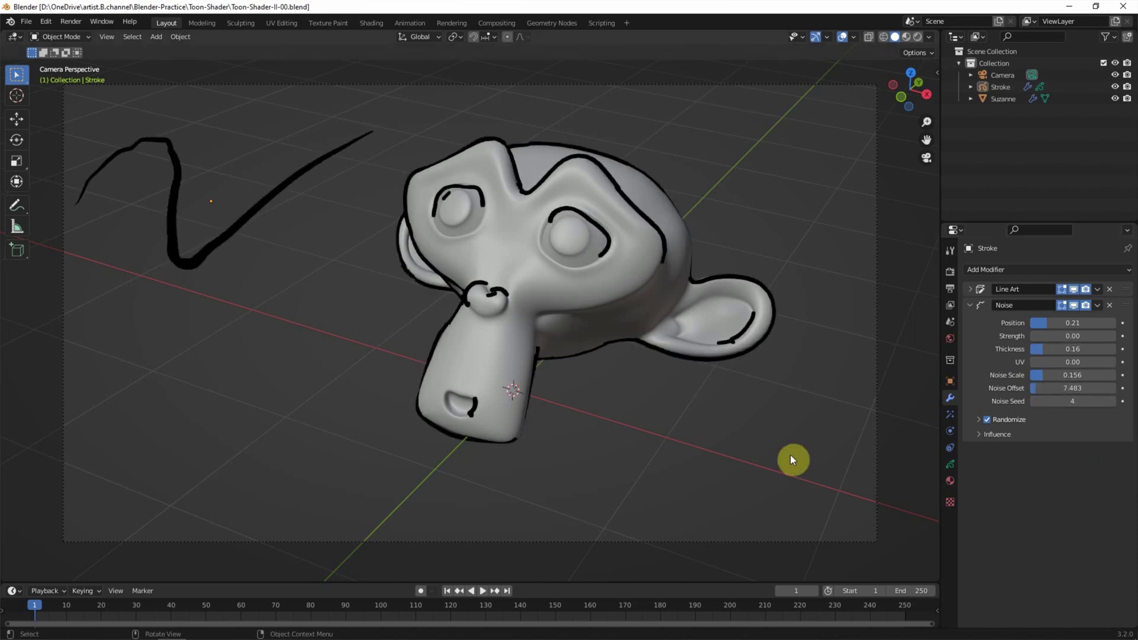
Open the render settings and keep Eevee as the render engine.
{"action": "left_click", "coordinate": [950, 271]}
{"action": "left_click", "coordinate": [1072, 270]}
{"action": "left_click", "coordinate": [1090, 283]}
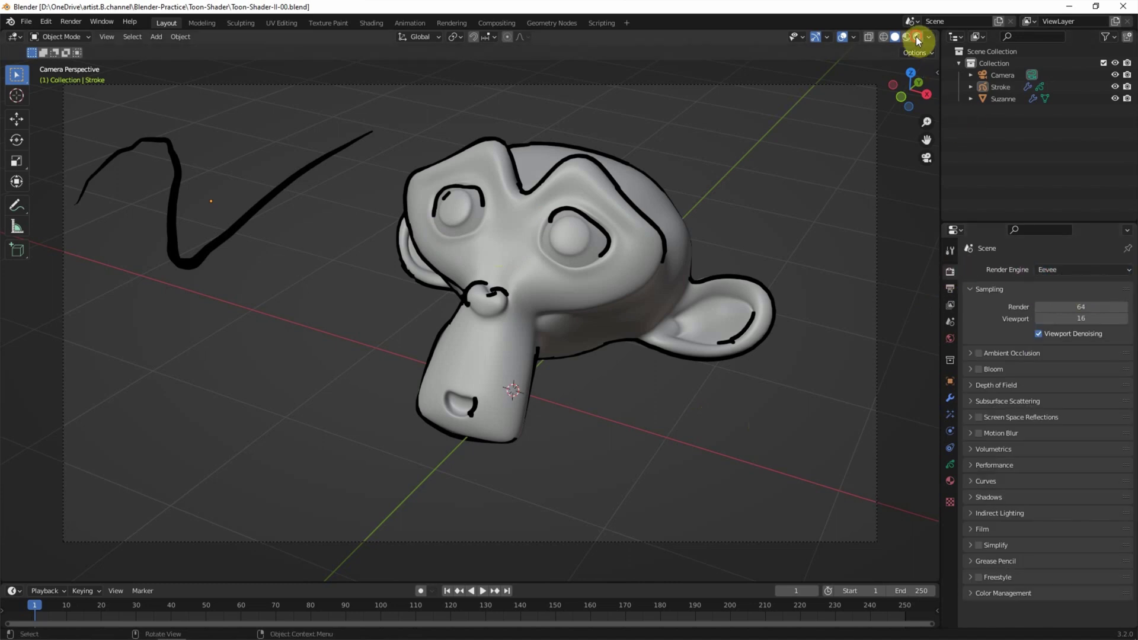
Switch to Rendered shading and make the enlarged lower area a front orthographic 3D view.
{"action": "left_click", "coordinate": [915, 37]}
{"action": "left_click_drag", "start_coordinate": [468, 583], "coordinate": [518, 263]}
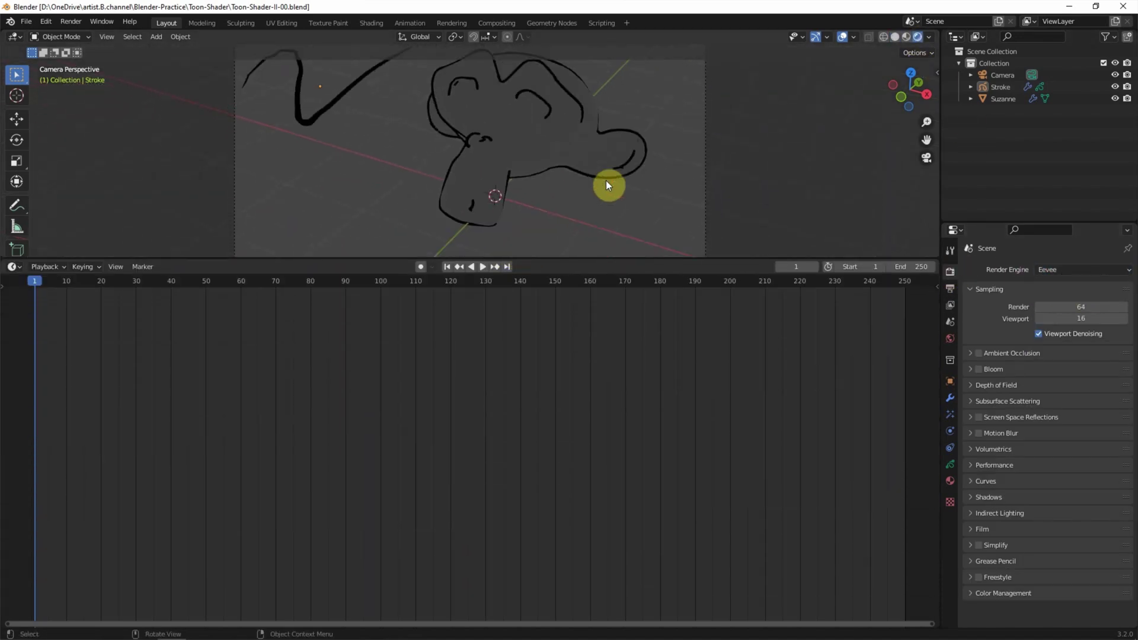
{"action": "left_click_drag", "start_coordinate": [592, 261], "coordinate": [593, 328]}
{"action": "left_click", "coordinate": [15, 338]}
{"action": "left_click", "coordinate": [33, 374]}
{"action": "left_click", "coordinate": [910, 391]}
Move the Stroke object left, out of the camera frame.
{"action": "left_click", "coordinate": [400, 471]}
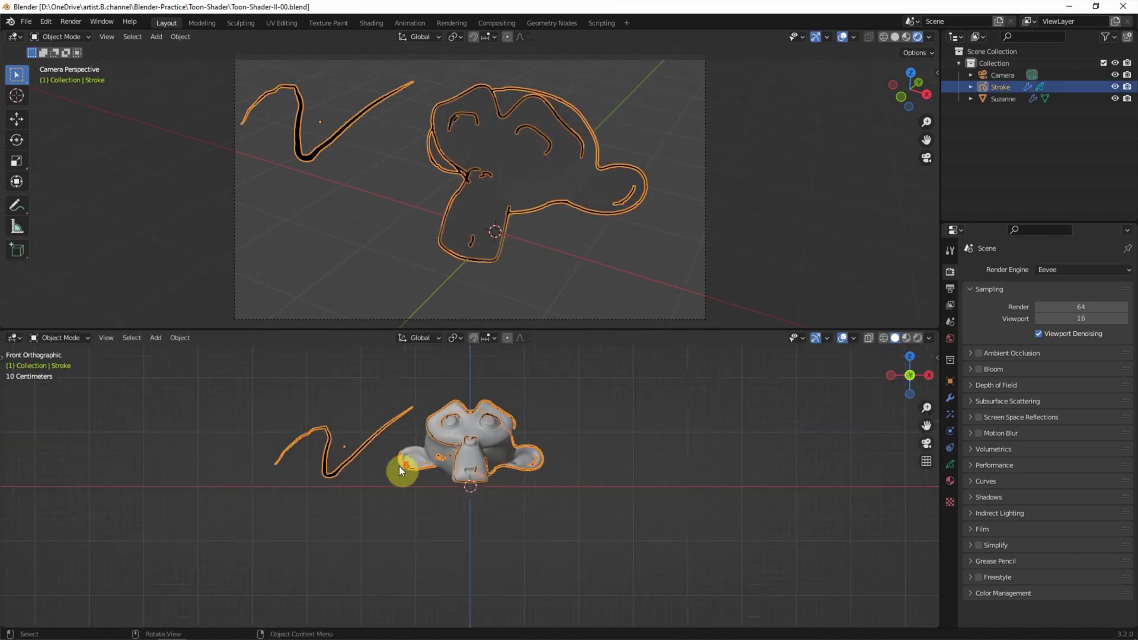
{"action": "key", "text": "t"}
{"action": "left_click", "coordinate": [17, 404]}
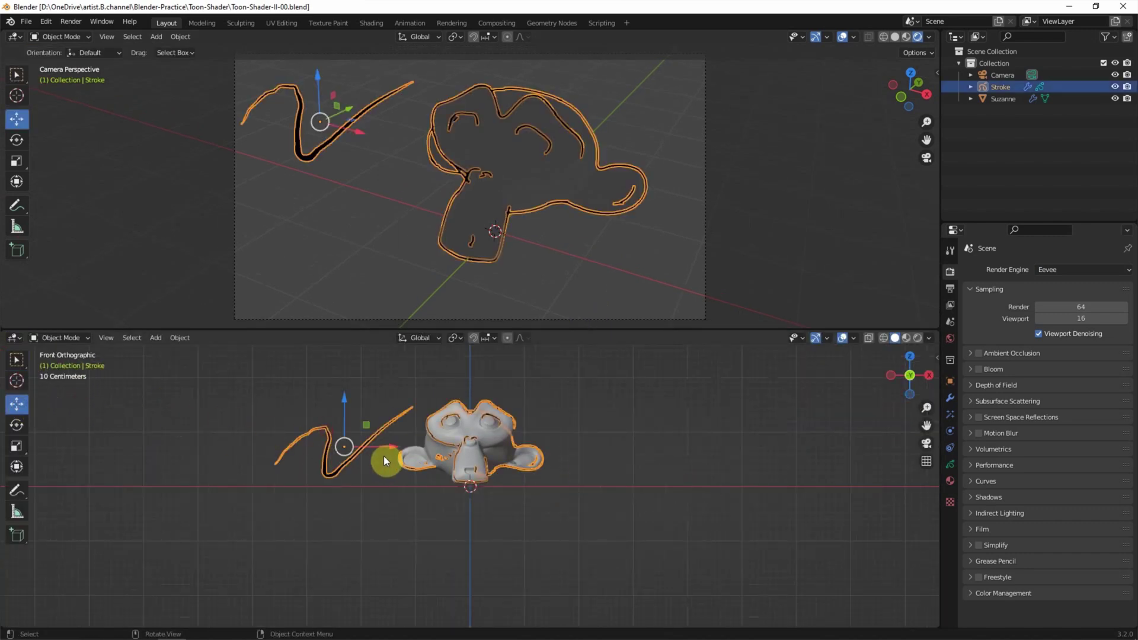
{"action": "left_click_drag", "start_coordinate": [383, 456], "coordinate": [127, 418]}
{"action": "middle_click_drag", "start_coordinate": [278, 425], "coordinate": [314, 503], "text": "shift"}
{"action": "left_click", "coordinate": [629, 563]}
{"action": "left_click", "coordinate": [155, 338]}
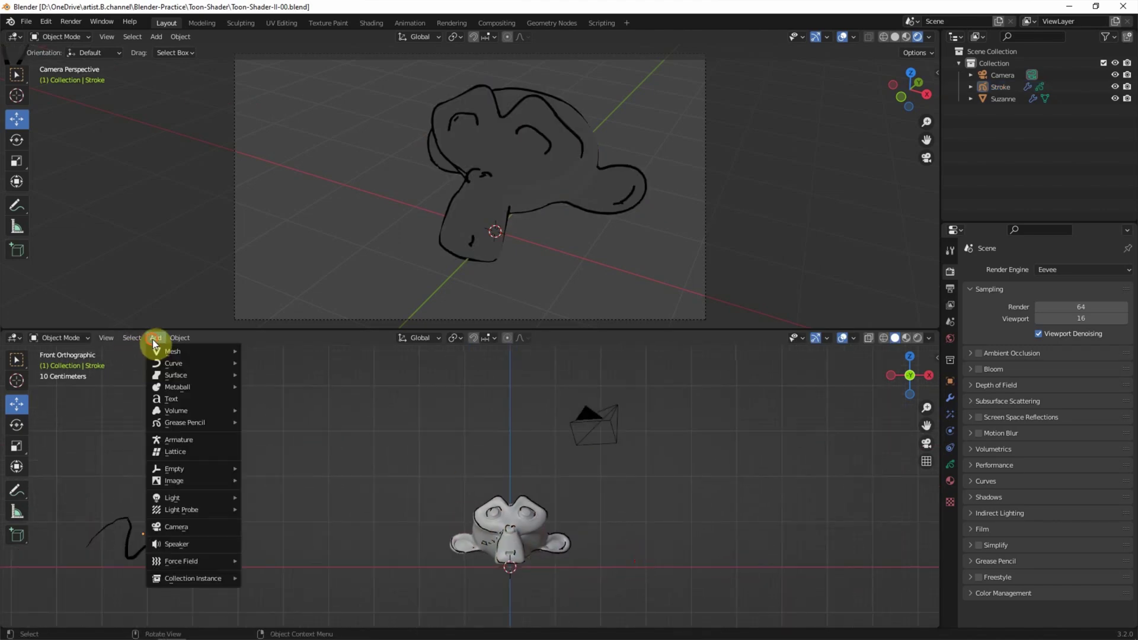
Add an Area light at Suzanne and move it up above her.
{"action": "mouse_move", "coordinate": [172, 498]}
{"action": "left_click", "coordinate": [270, 518]}
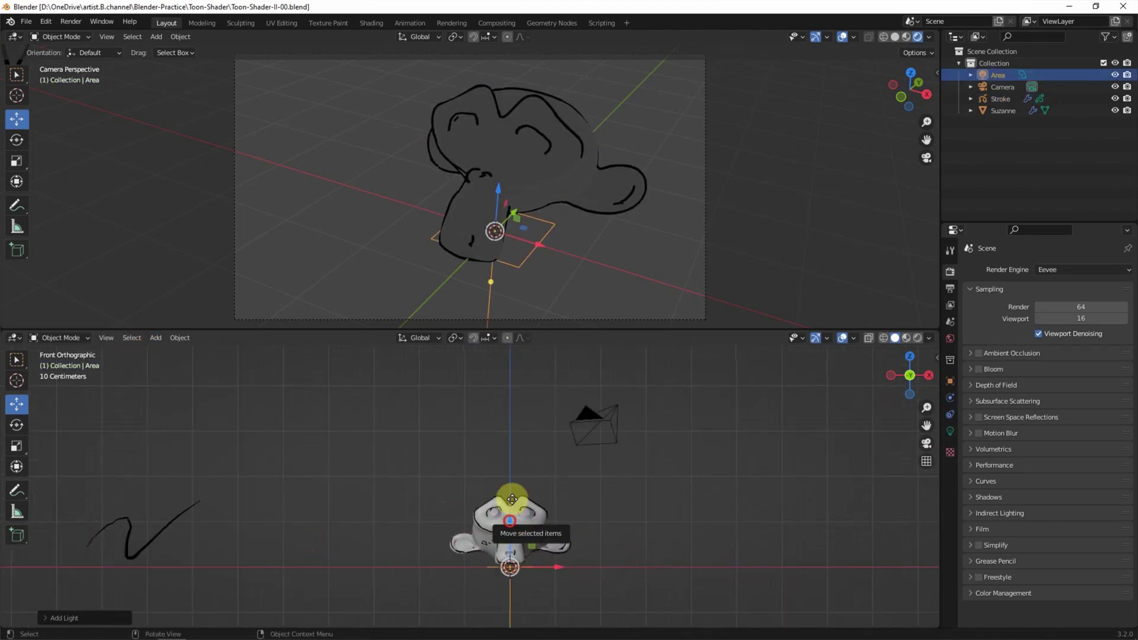
{"action": "left_click_drag", "start_coordinate": [511, 499], "coordinate": [448, 385]}
{"action": "key", "text": "g"}
{"action": "key", "text": "KP_3"}
{"action": "left_click", "coordinate": [491, 354]}
{"action": "left_click", "coordinate": [950, 432]}
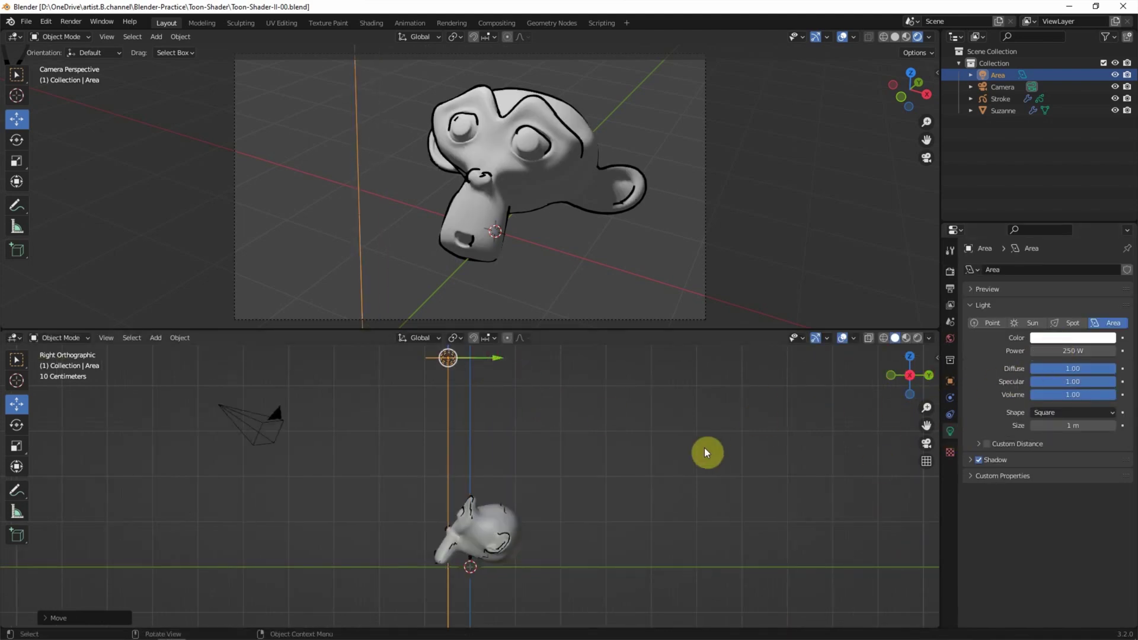
Paste a second area light, Area.001, place it off to the side, and lower its power.
{"action": "key", "text": "ctrl+v"}
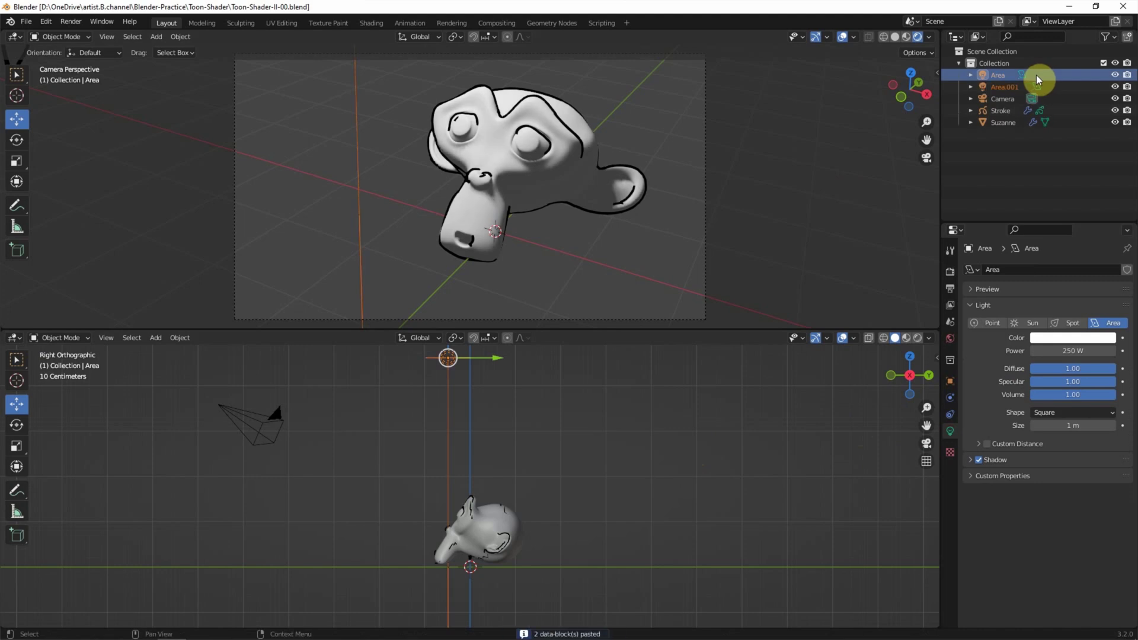
{"action": "left_click_drag", "start_coordinate": [446, 346], "coordinate": [496, 501]}
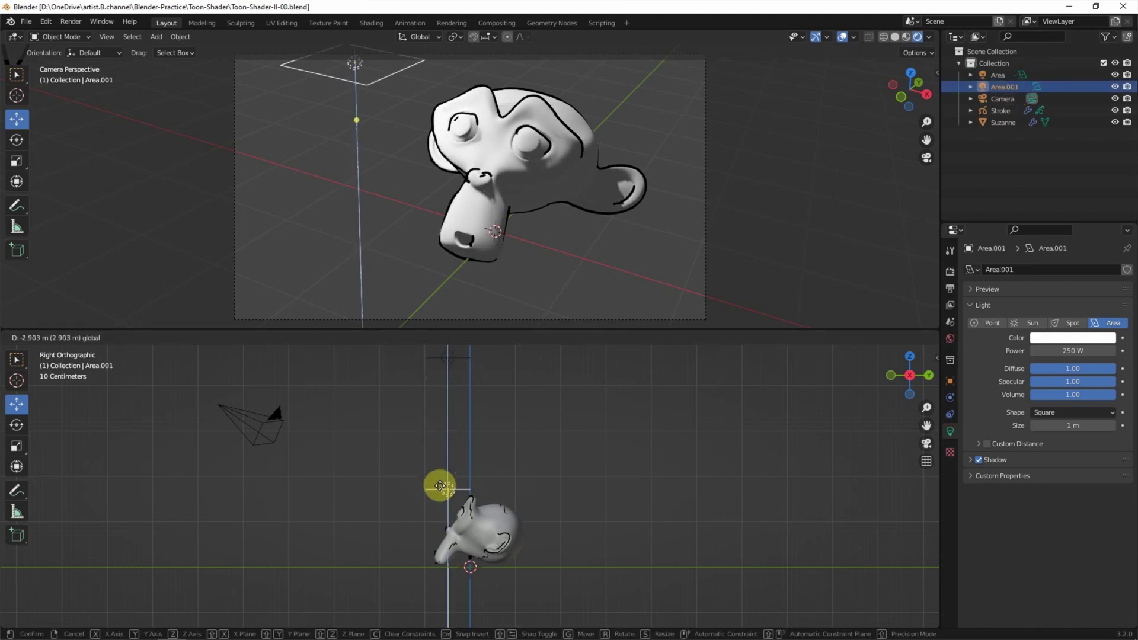
{"action": "key", "text": "KP_1"}
{"action": "key", "text": "g"}
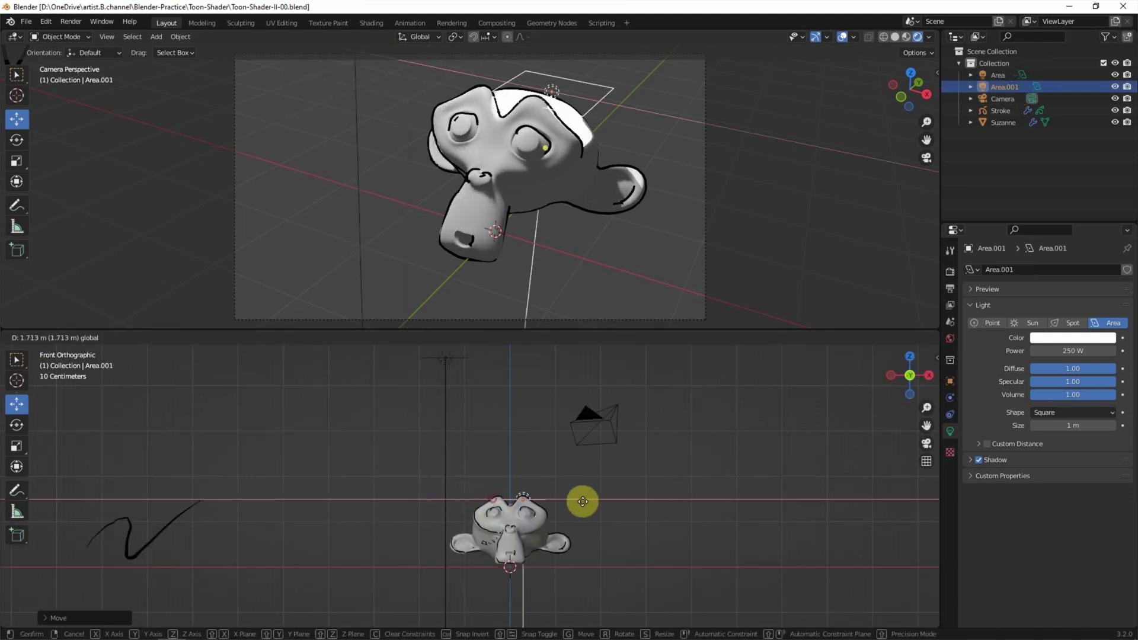
{"action": "left_click", "coordinate": [630, 502]}
{"action": "left_click", "coordinate": [1048, 351]}
{"action": "type", "text": "5"}
{"action": "key", "text": "Return"}
{"action": "mouse_move", "coordinate": [753, 459]}
{"action": "middle_mouse_down"}
{"action": "mouse_move", "coordinate": [711, 501]}
{"action": "mouse_move", "coordinate": [709, 481]}
{"action": "middle_mouse_up"}
{"action": "left_click", "coordinate": [720, 479]}
Show Suzanne's material in a lower Shader Editor, spreading the BSDF and output nodes apart.
{"action": "left_click", "coordinate": [14, 338]}
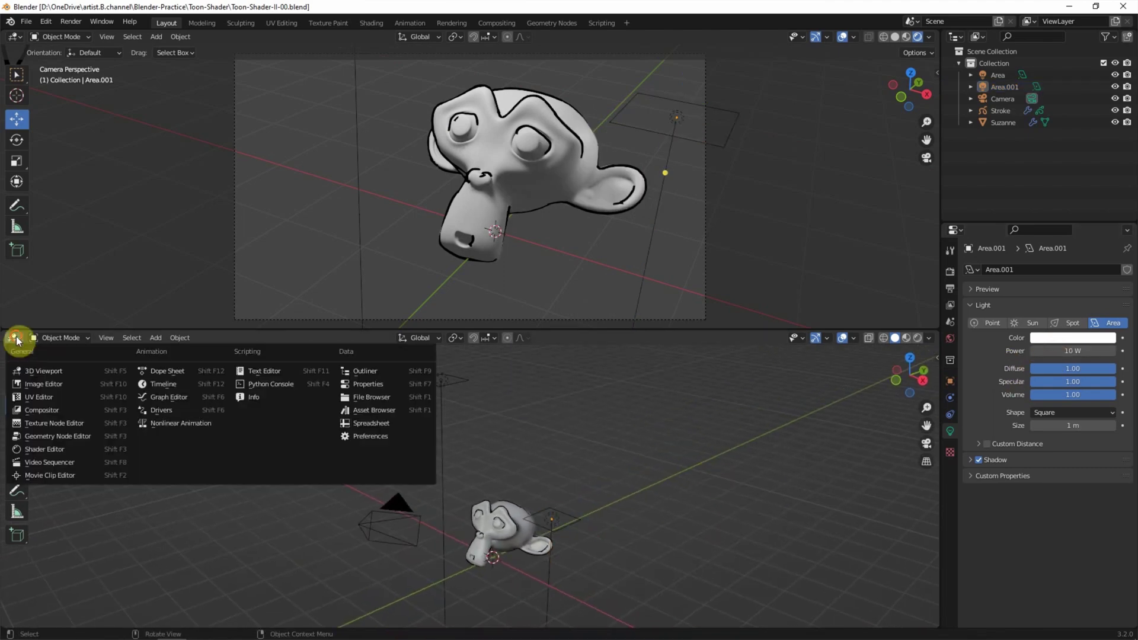
{"action": "left_click", "coordinate": [69, 446]}
{"action": "left_click", "coordinate": [506, 180]}
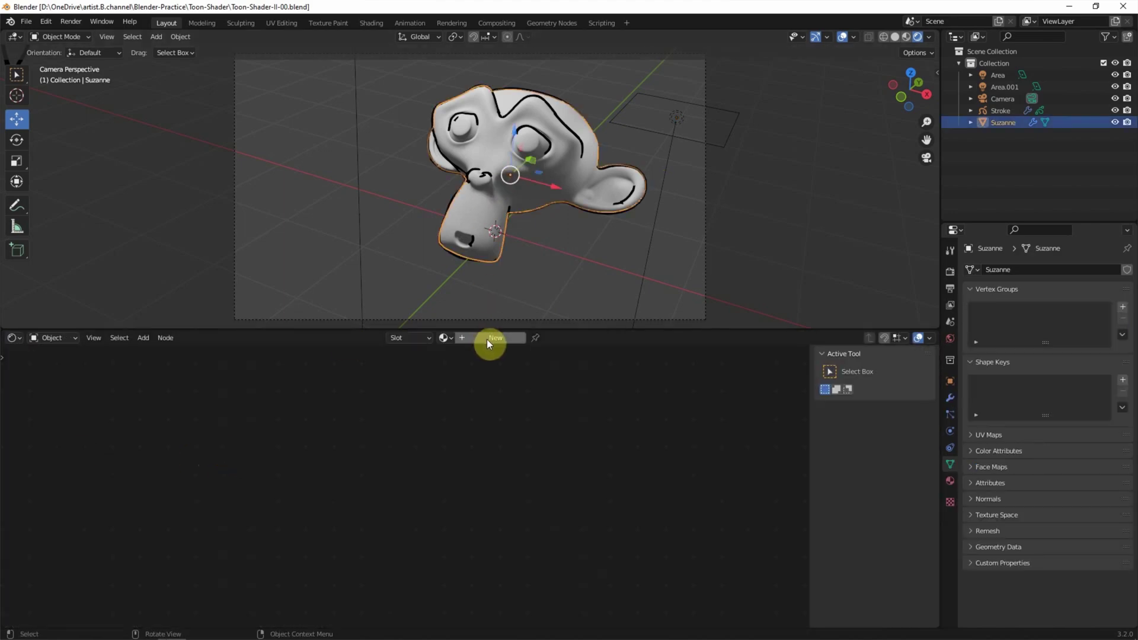
{"action": "key", "text": "n"}
{"action": "scroll", "coordinate": [486, 396], "scroll_direction": "up", "scroll_amount": 4}
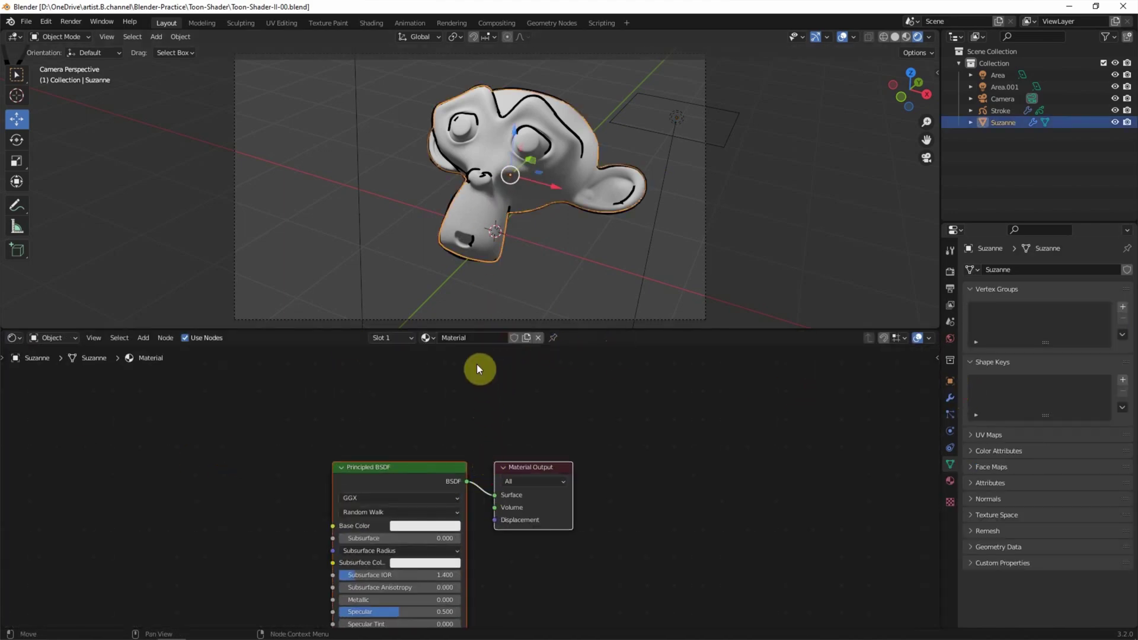
{"action": "key", "text": "g"}
{"action": "left_click", "coordinate": [691, 464]}
{"action": "left_click_drag", "start_coordinate": [439, 468], "coordinate": [301, 461]}
Insert a Shader to RGB node on the BSDF–output link.
{"action": "left_click", "coordinate": [142, 338]}
{"action": "left_click", "coordinate": [188, 371]}
{"action": "type", "text": "shader to"}
{"action": "key", "text": "Return"}
{"action": "left_click", "coordinate": [445, 467]}
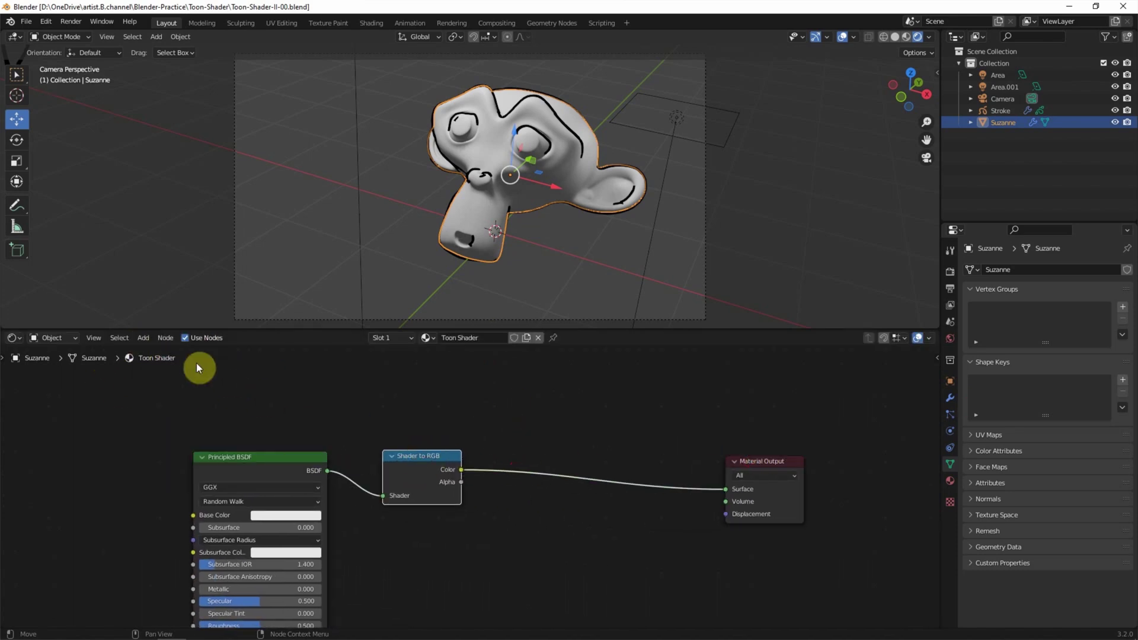
{"action": "left_click", "coordinate": [145, 338]}
Add a Constant-interpolation ColorRamp after Shader to RGB with the white stop at 0.550.
{"action": "type", "text": "color ramp"}
{"action": "key", "text": "Return"}
{"action": "left_click", "coordinate": [581, 428]}
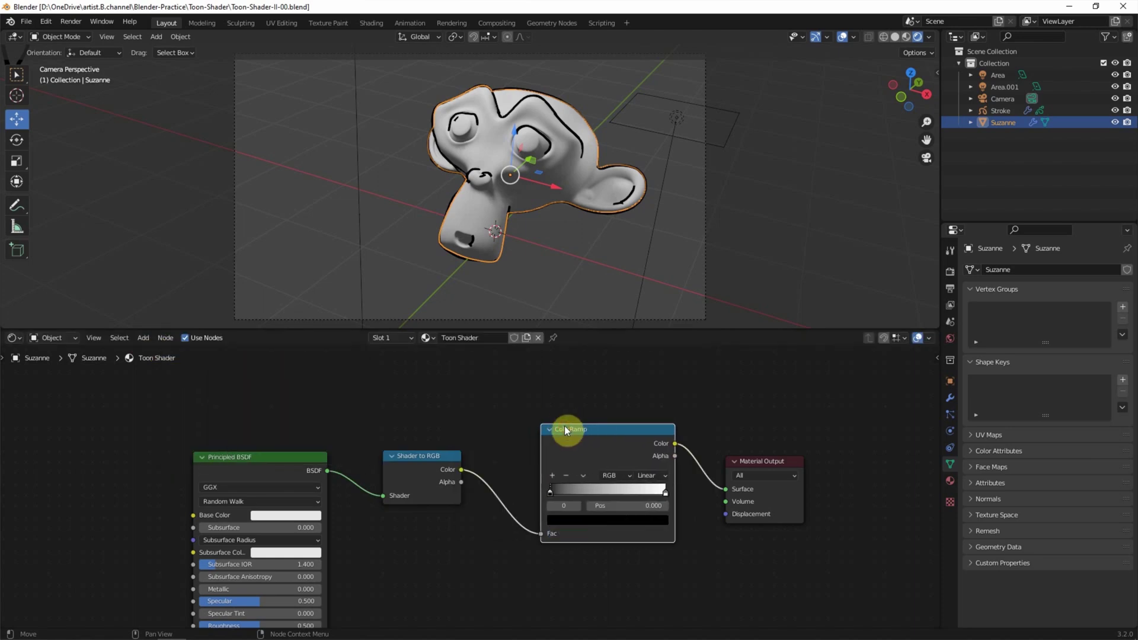
{"action": "left_click", "coordinate": [651, 475]}
{"action": "left_click", "coordinate": [652, 537]}
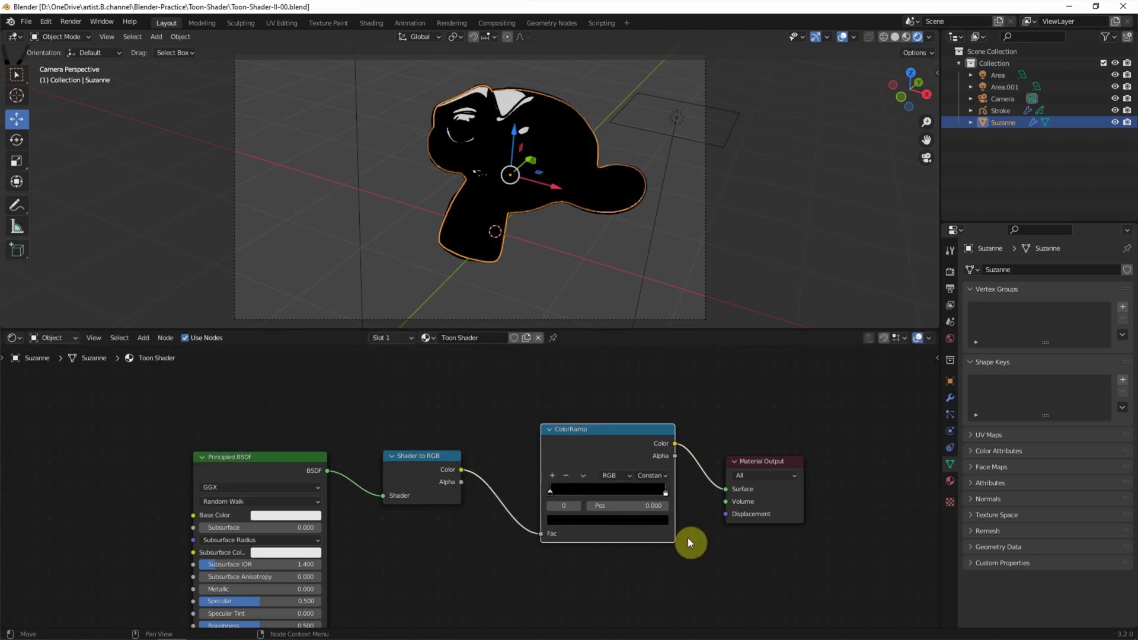
{"action": "left_click_drag", "start_coordinate": [665, 492], "coordinate": [613, 490]}
{"action": "left_click", "coordinate": [16, 76]}
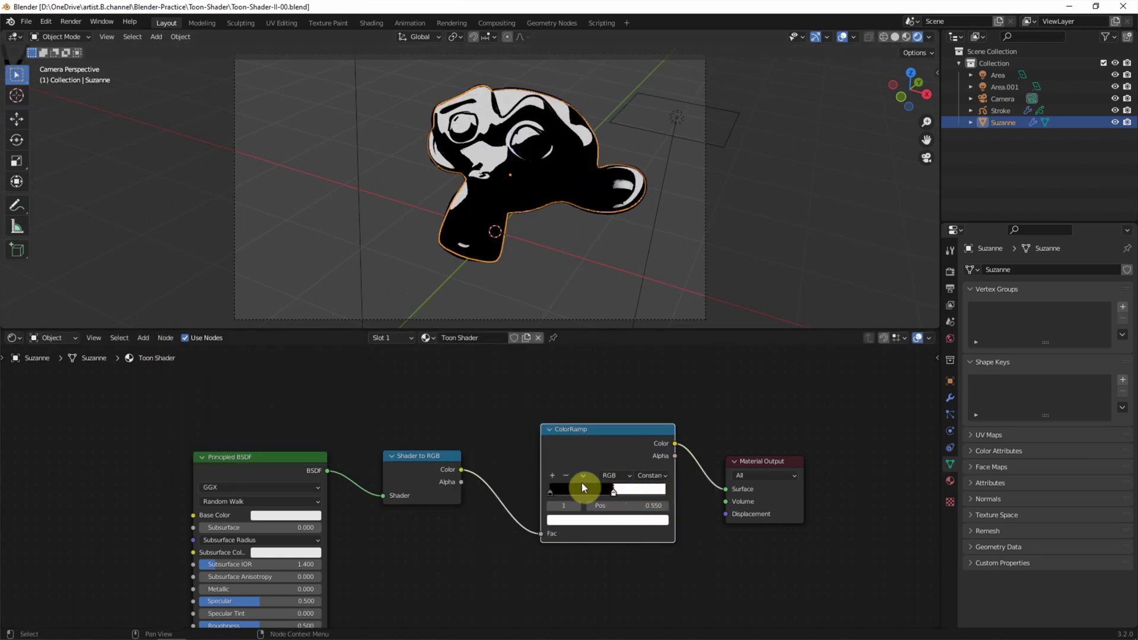
Colour the shadow stop dark blue and the mid stop orange at 0.107.
{"action": "left_click", "coordinate": [549, 493]}
{"action": "left_click", "coordinate": [607, 520]}
{"action": "left_click_drag", "start_coordinate": [620, 403], "coordinate": [623, 382]}
{"action": "left_click_drag", "start_coordinate": [591, 492], "coordinate": [569, 492]}
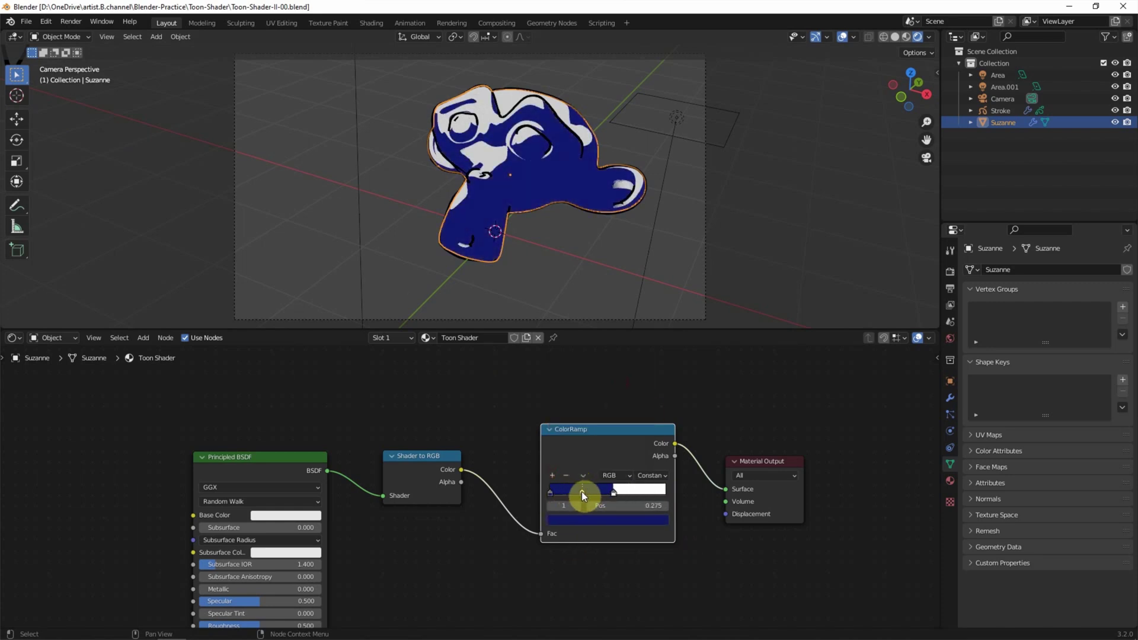
{"action": "left_click", "coordinate": [607, 519]}
{"action": "left_click_drag", "start_coordinate": [596, 441], "coordinate": [571, 434]}
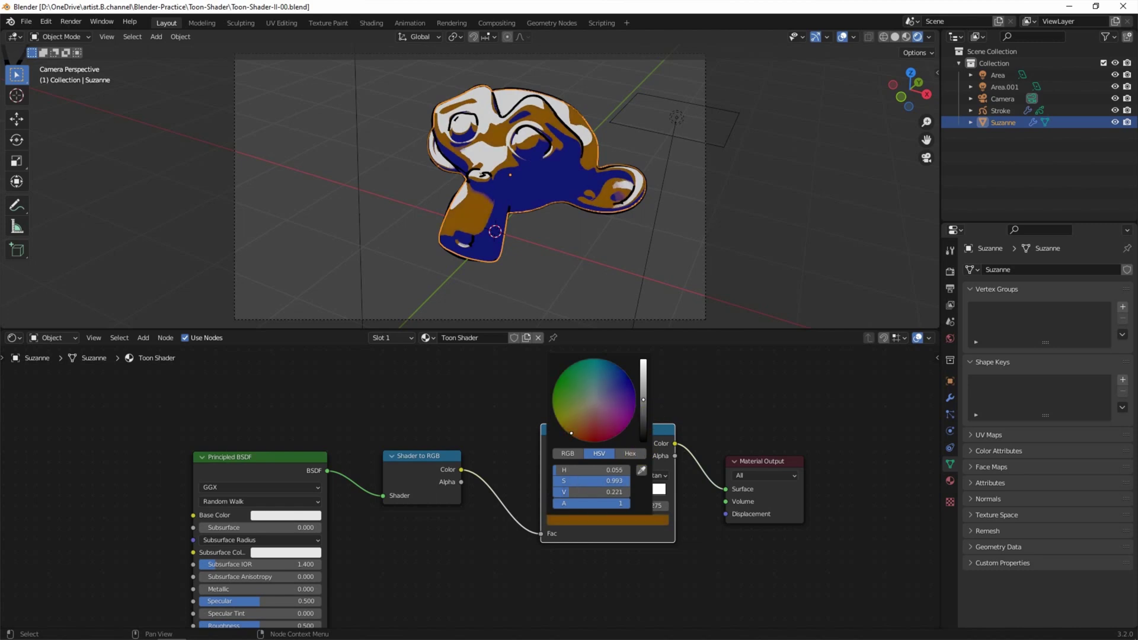
{"action": "left_click_drag", "start_coordinate": [643, 399], "coordinate": [643, 378]}
{"action": "mouse_move", "coordinate": [586, 492]}
{"action": "left_mouse_down"}
{"action": "mouse_move", "coordinate": [564, 491]}
{"action": "mouse_move", "coordinate": [632, 493]}
{"action": "left_mouse_up"}
Add another ramp stop and colour it a darker orange.
{"action": "left_click", "coordinate": [554, 478]}
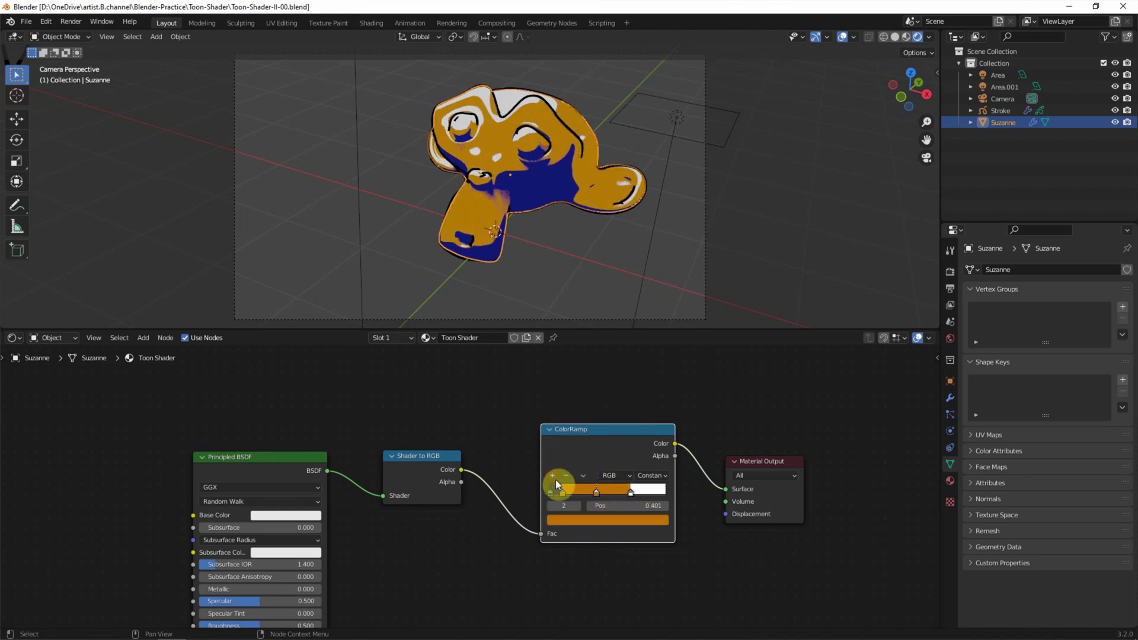
{"action": "left_click", "coordinate": [574, 520]}
{"action": "left_click_drag", "start_coordinate": [642, 383], "coordinate": [643, 402]}
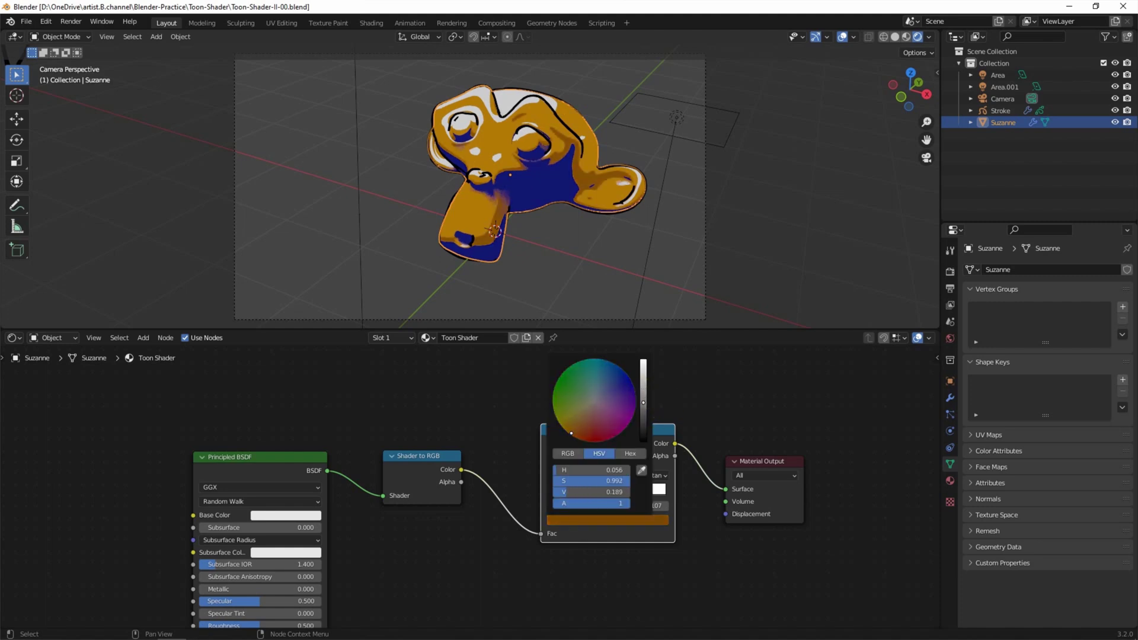
{"action": "left_click_drag", "start_coordinate": [583, 485], "coordinate": [587, 485]}
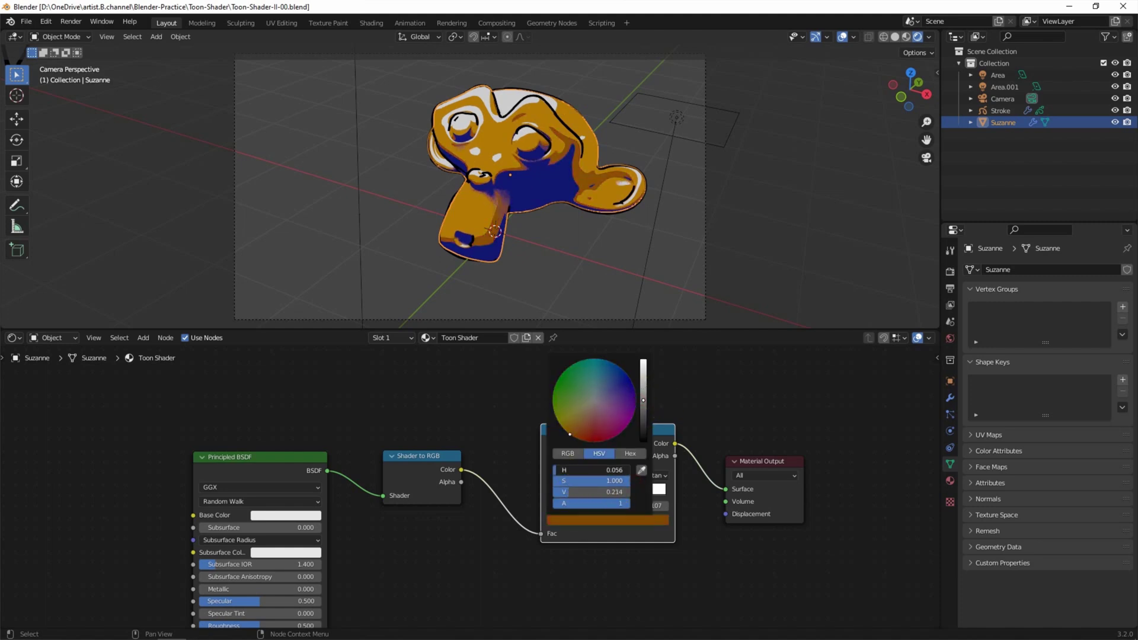
Place the second orange ColorRamp stop at 0.274 and clear the selection.
{"action": "left_click_drag", "start_coordinate": [578, 491], "coordinate": [581, 492]}
{"action": "left_click", "coordinate": [614, 386]}
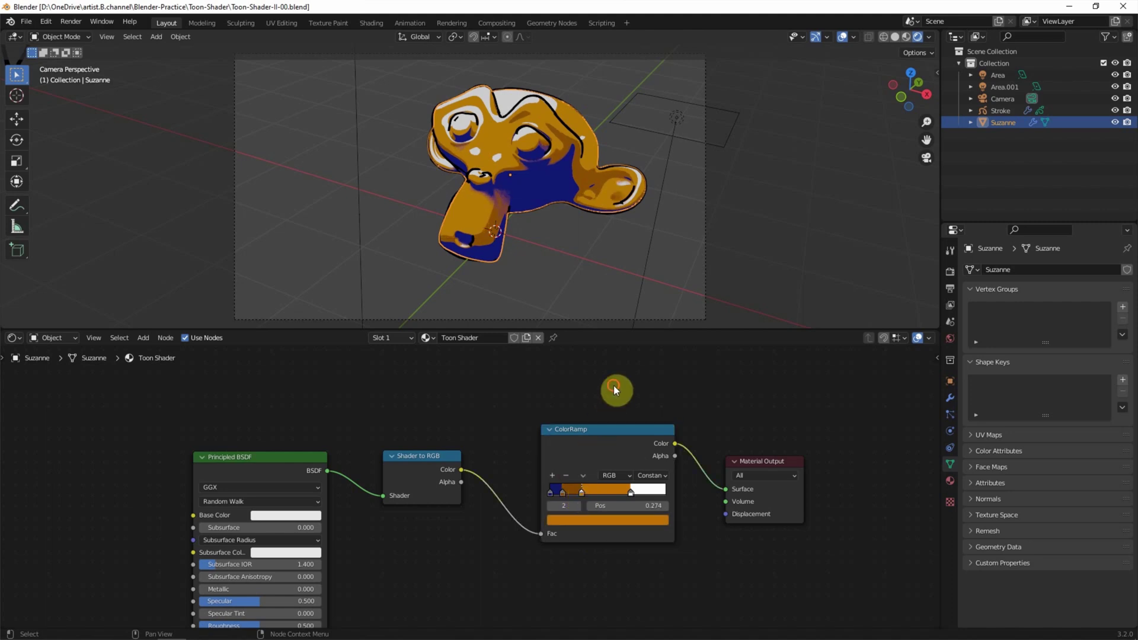
{"action": "left_click", "coordinate": [680, 285]}
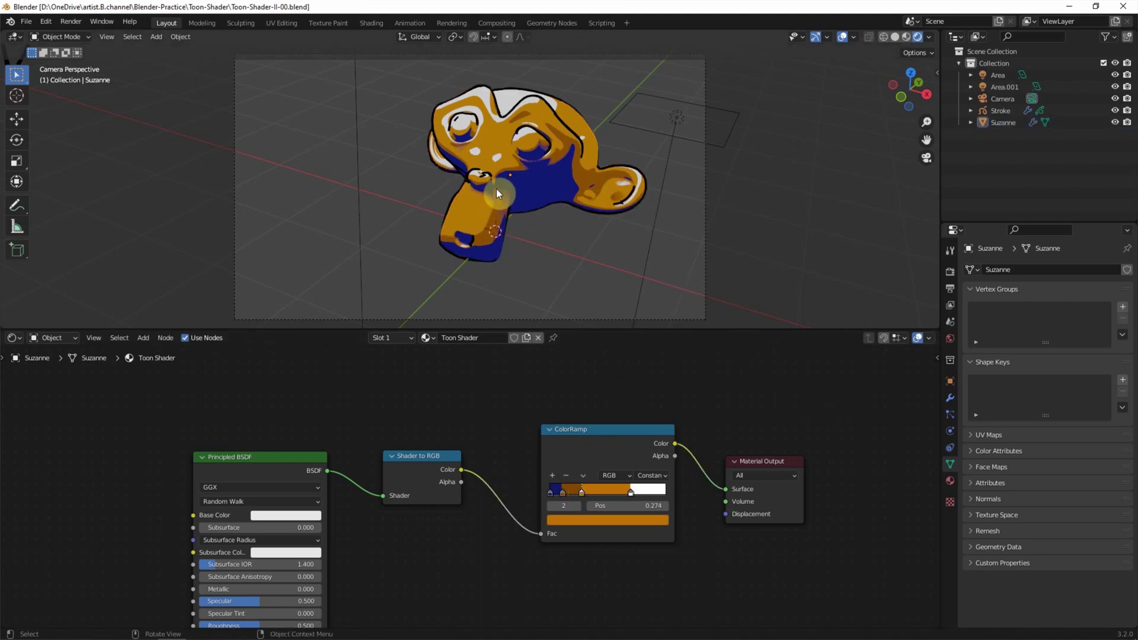
Give both area lights size 0 m and a stronger shadow bias.
{"action": "left_click", "coordinate": [998, 75]}
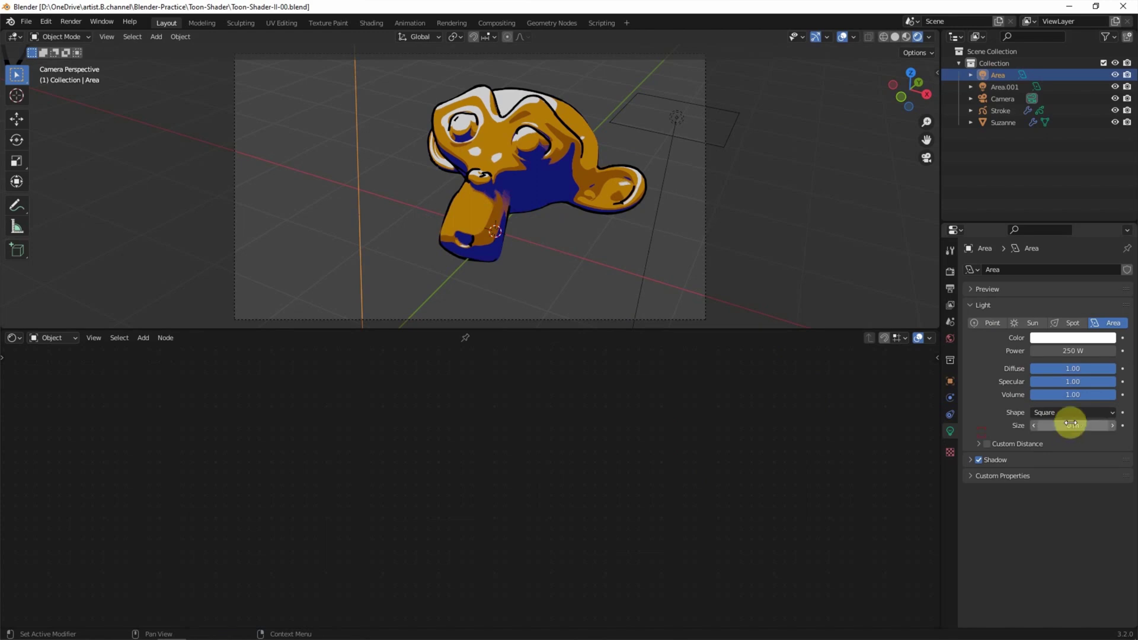
{"action": "left_click", "coordinate": [994, 464]}
{"action": "left_click_drag", "start_coordinate": [1067, 491], "coordinate": [1096, 491]}
{"action": "left_click", "coordinate": [1007, 87]}
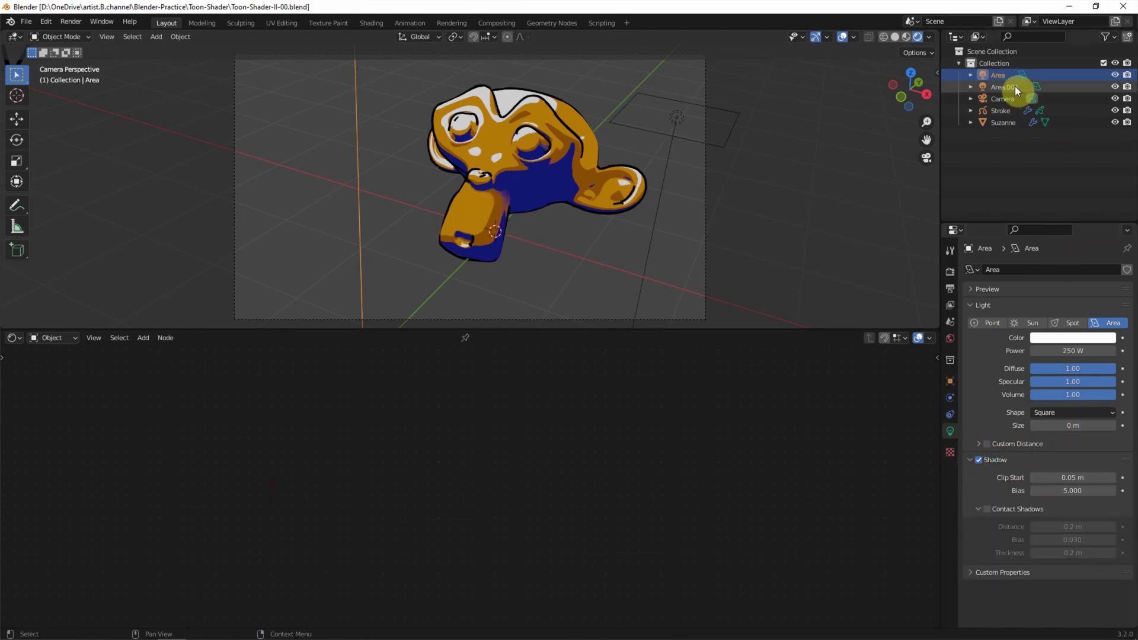
{"action": "left_click_drag", "start_coordinate": [1067, 491], "coordinate": [1055, 491]}
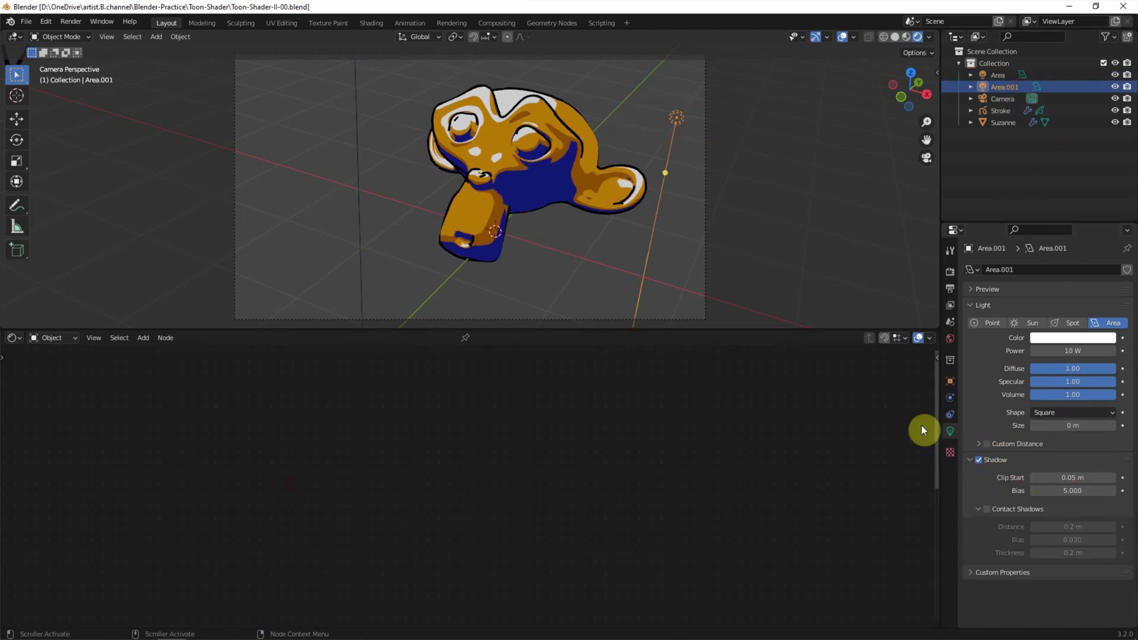
Create a separate copy of Suzanne's toon material in an enlarged node editor.
{"action": "left_click", "coordinate": [552, 185]}
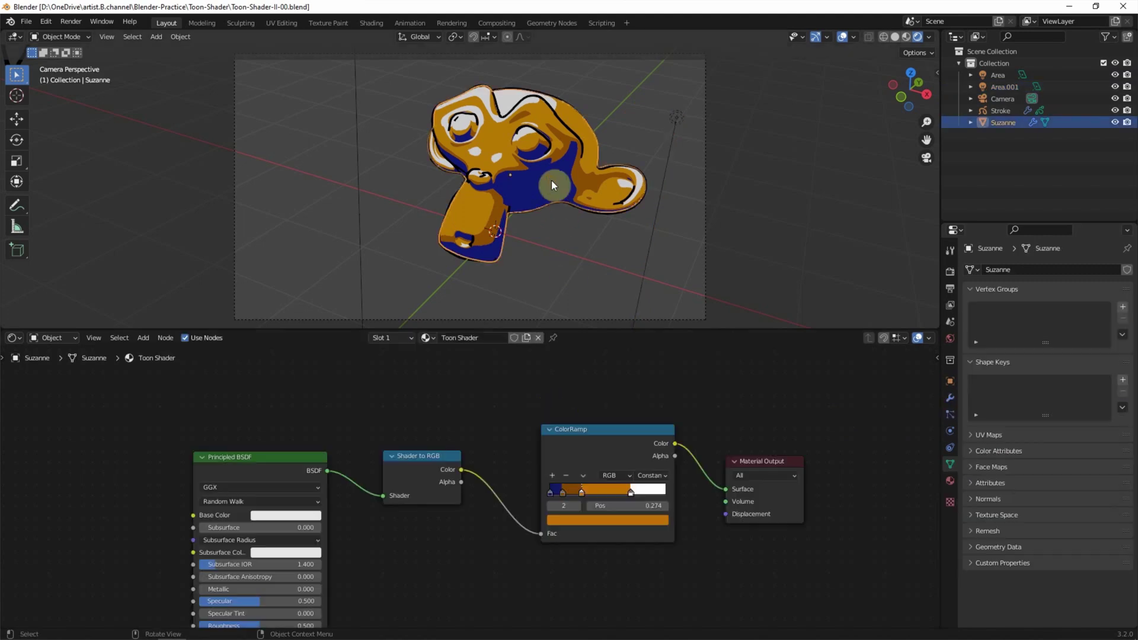
{"action": "mouse_move", "coordinate": [560, 330]}
{"action": "left_mouse_down"}
{"action": "mouse_move", "coordinate": [582, 233]}
{"action": "mouse_move", "coordinate": [617, 255]}
{"action": "left_mouse_up"}
{"action": "left_click", "coordinate": [526, 263]}
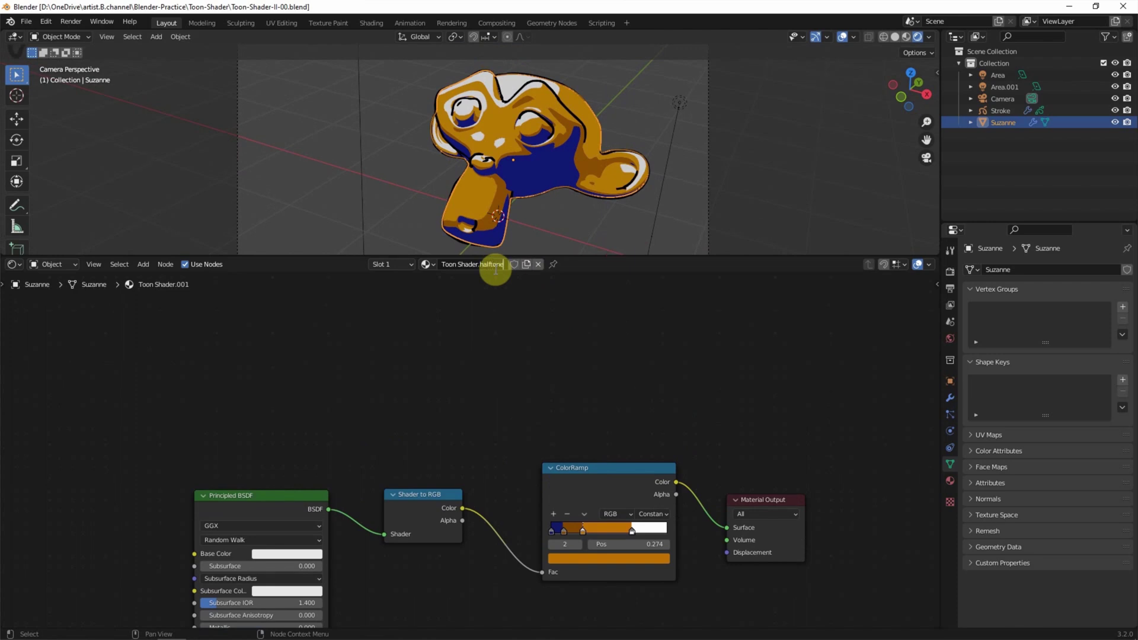
Confirm the Toon Shader.halftone name and add Texture Coordinate and Mapping nodes.
{"action": "key", "text": "Return"}
{"action": "key", "text": "shift+a"}
{"action": "left_click", "coordinate": [202, 295]}
{"action": "type", "text": "texture c"}
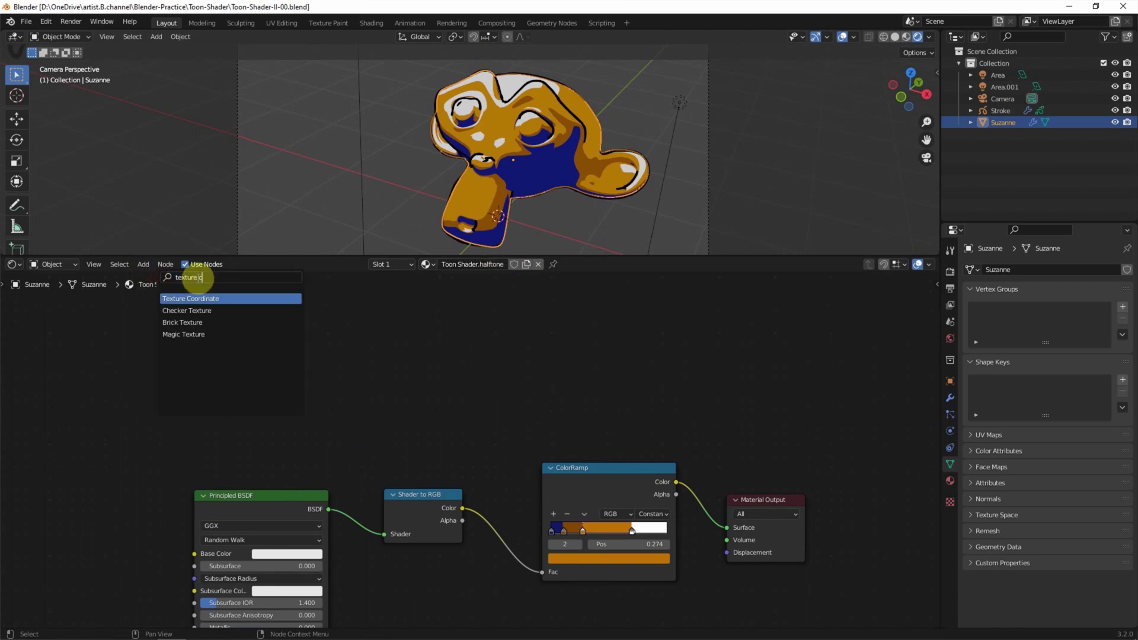
{"action": "key", "text": "Return"}
{"action": "left_click", "coordinate": [225, 310]}
{"action": "key", "text": "shift+a"}
{"action": "left_click", "coordinate": [178, 326]}
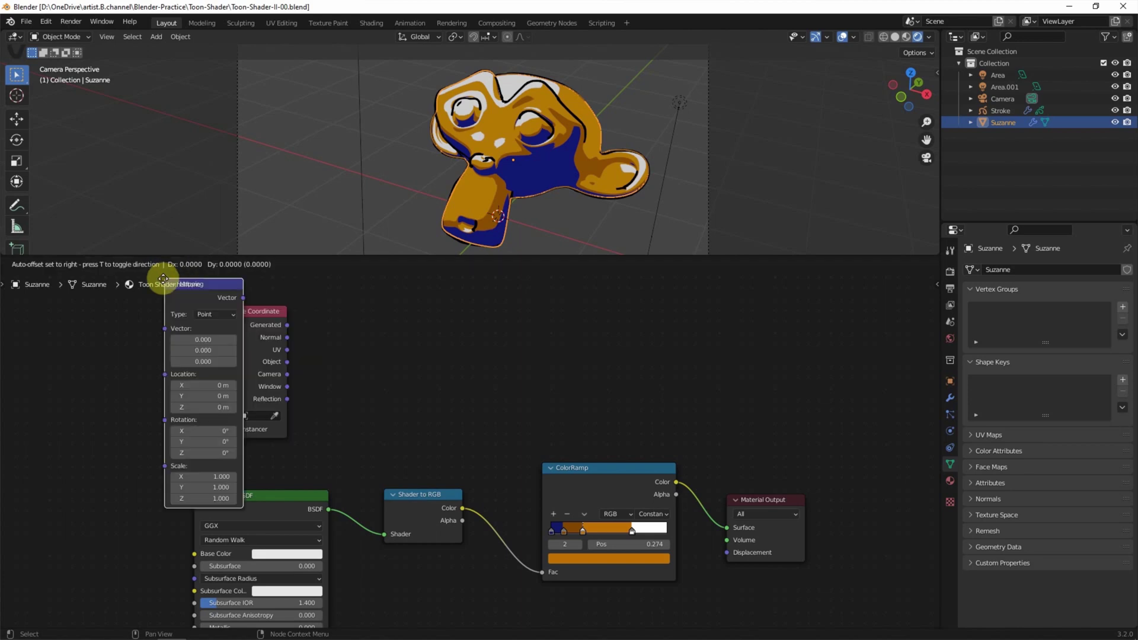
{"action": "left_click", "coordinate": [349, 243]}
{"action": "middle_click_drag", "start_coordinate": [535, 399], "coordinate": [538, 481]}
Add a Wave Texture node and an Add math node.
{"action": "key", "text": "shift+a"}
{"action": "left_click", "coordinate": [157, 278]}
{"action": "type", "text": "wave"}
{"action": "key", "text": "Return"}
{"action": "left_click", "coordinate": [490, 330]}
{"action": "key", "text": "shift+a"}
{"action": "left_click", "coordinate": [153, 279]}
{"action": "type", "text": "add"}
{"action": "key", "text": "Return"}
{"action": "left_click", "coordinate": [639, 371]}
Rearrange the nodes, moving ColorRamp and output up-right and Add lower.
{"action": "middle_click_drag", "start_coordinate": [737, 470], "coordinate": [589, 437]}
{"action": "scroll", "coordinate": [590, 437], "scroll_direction": "down", "scroll_amount": 1}
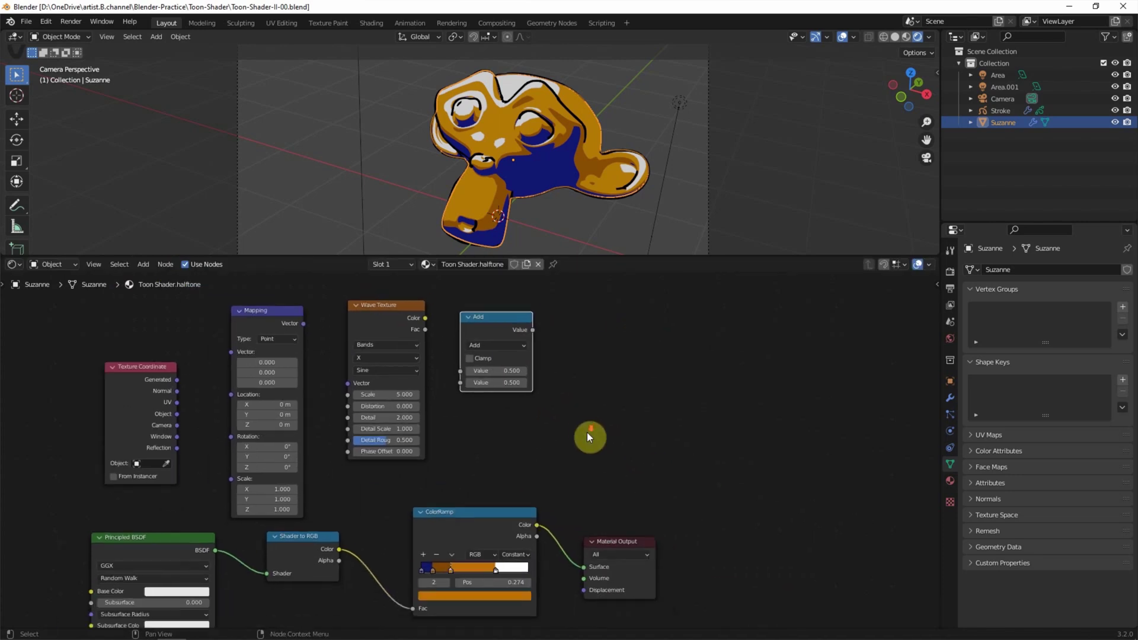
{"action": "left_click_drag", "start_coordinate": [655, 471], "coordinate": [412, 583]}
{"action": "left_click_drag", "start_coordinate": [499, 510], "coordinate": [704, 479]}
{"action": "left_click_drag", "start_coordinate": [503, 358], "coordinate": [507, 475]}
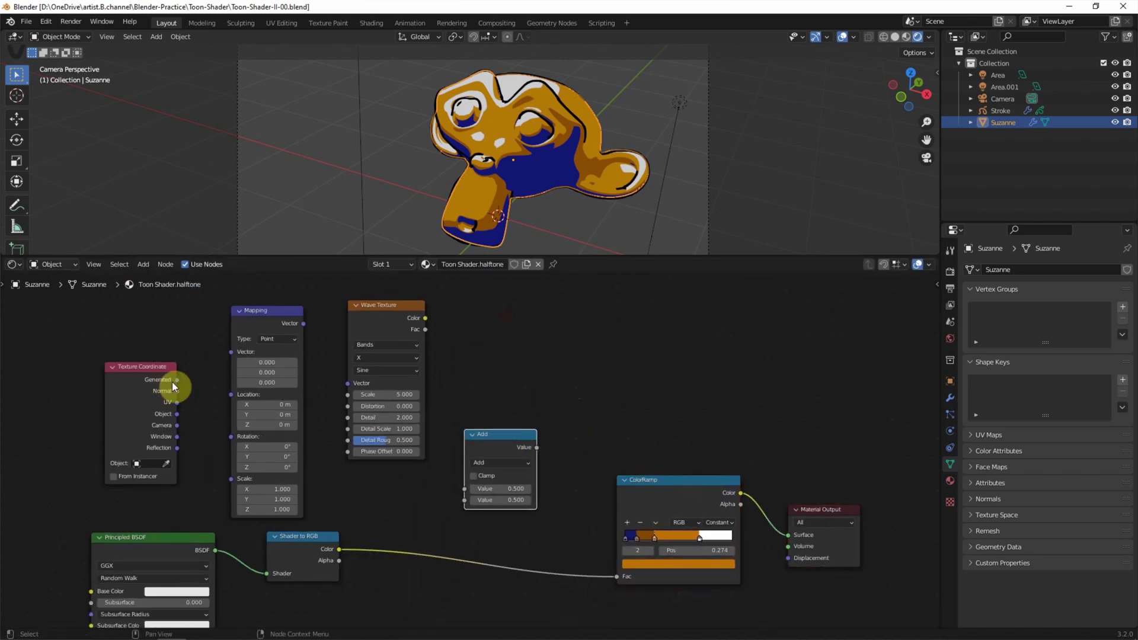
Link Camera→Mapping→Wave→Add, Shader to RGB into Add, and Add into ColorRamp Fac.
{"action": "left_click_drag", "start_coordinate": [177, 425], "coordinate": [231, 353]}
{"action": "left_click_drag", "start_coordinate": [303, 324], "coordinate": [348, 384]}
{"action": "left_click_drag", "start_coordinate": [425, 318], "coordinate": [465, 489]}
{"action": "mouse_move", "coordinate": [617, 576]}
{"action": "left_mouse_down"}
{"action": "mouse_move", "coordinate": [469, 542]}
{"action": "mouse_move", "coordinate": [465, 499]}
{"action": "left_mouse_up"}
{"action": "left_click_drag", "start_coordinate": [536, 448], "coordinate": [616, 576]}
Set wave scale 6.2 and rotation Z -21.2°, moving the orange ramp stop to 0.506.
{"action": "mouse_move", "coordinate": [385, 394]}
{"action": "left_mouse_down"}
{"action": "mouse_move", "coordinate": [373, 395]}
{"action": "mouse_move", "coordinate": [409, 394]}
{"action": "left_mouse_up"}
{"action": "left_click_drag", "start_coordinate": [270, 436], "coordinate": [250, 436]}
{"action": "left_click_drag", "start_coordinate": [699, 537], "coordinate": [723, 540]}
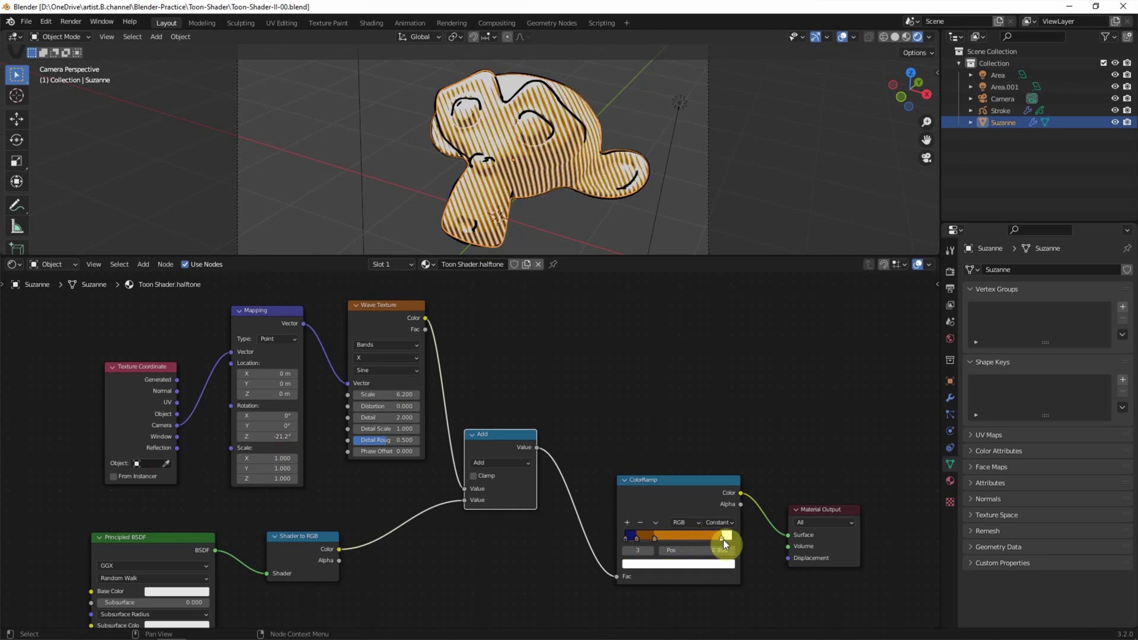
{"action": "left_click_drag", "start_coordinate": [638, 540], "coordinate": [678, 539]}
{"action": "mouse_move", "coordinate": [829, 446]}
{"action": "left_mouse_down"}
{"action": "mouse_move", "coordinate": [717, 515]}
{"action": "mouse_move", "coordinate": [834, 455]}
{"action": "left_mouse_up"}
{"action": "left_click", "coordinate": [513, 440]}
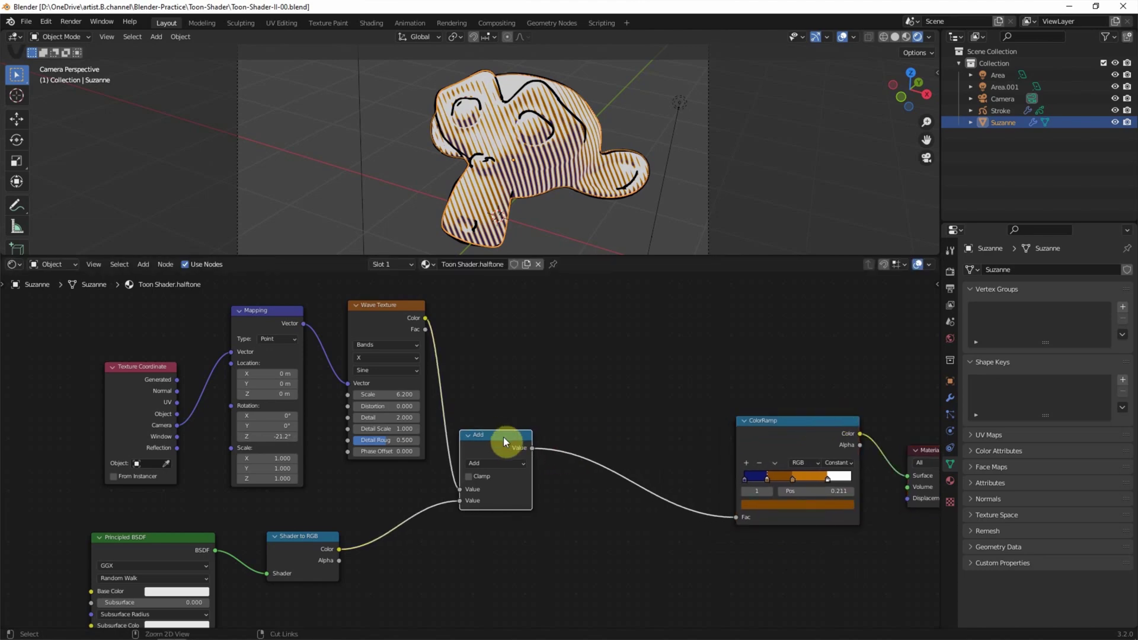
Insert two Add copies before the ColorRamp: a Multiply at 0.400 and an Add at 0.100.
{"action": "key", "text": "shift+d"}
{"action": "left_click", "coordinate": [576, 435]}
{"action": "key", "text": "shift+d"}
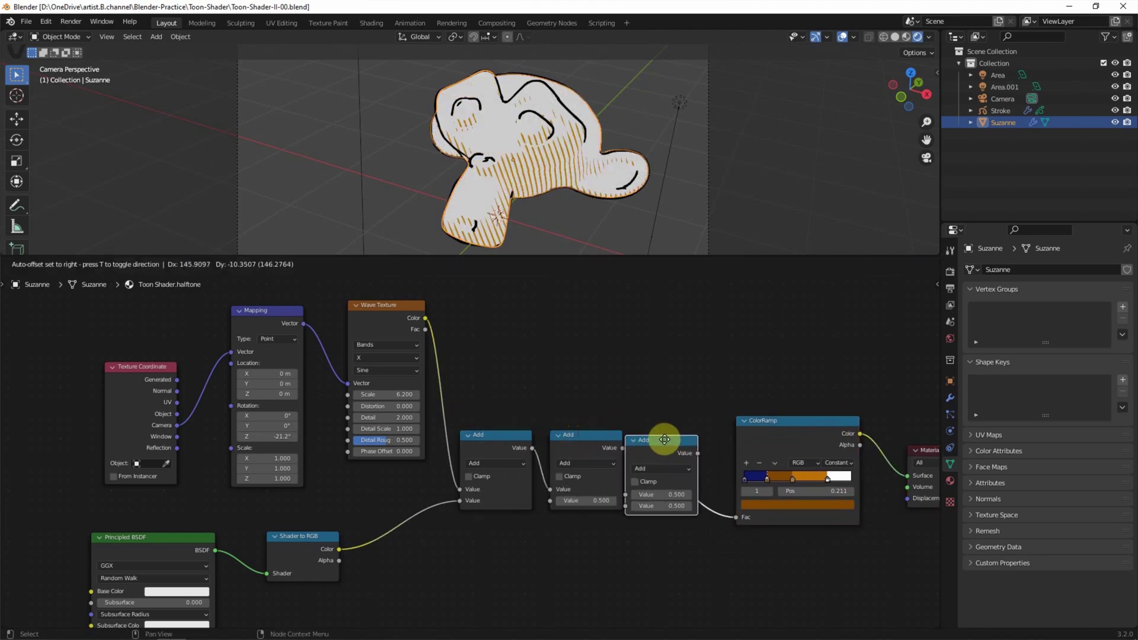
{"action": "left_click", "coordinate": [688, 441]}
{"action": "left_click", "coordinate": [610, 463]}
{"action": "left_click", "coordinate": [595, 514]}
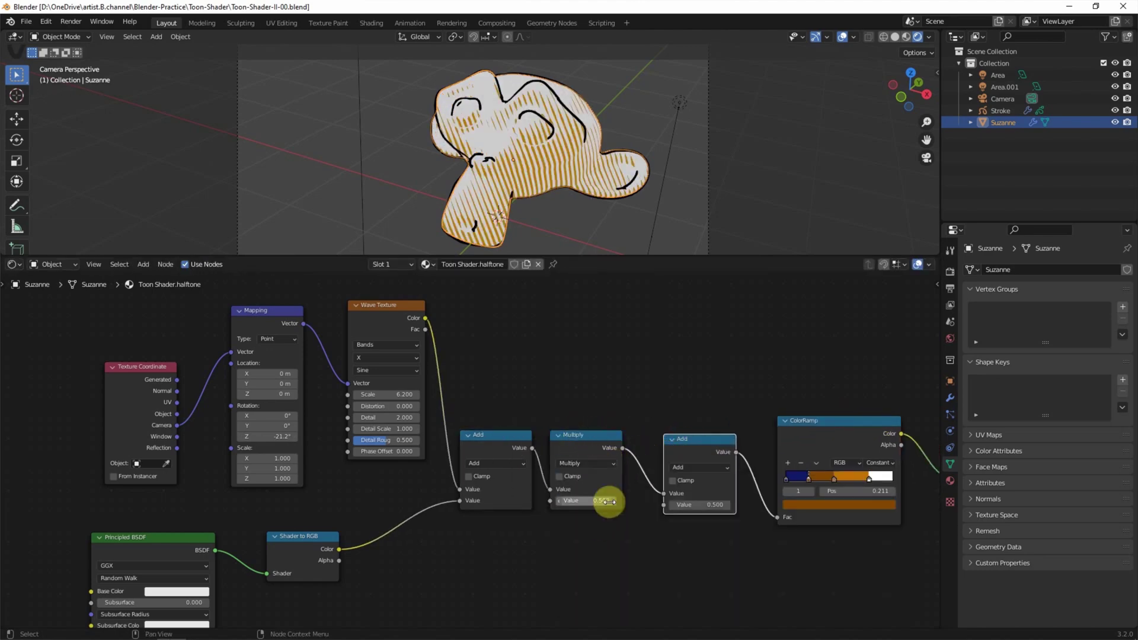
{"action": "left_click", "coordinate": [561, 500]}
{"action": "left_click", "coordinate": [671, 505]}
{"action": "left_click", "coordinate": [671, 505]}
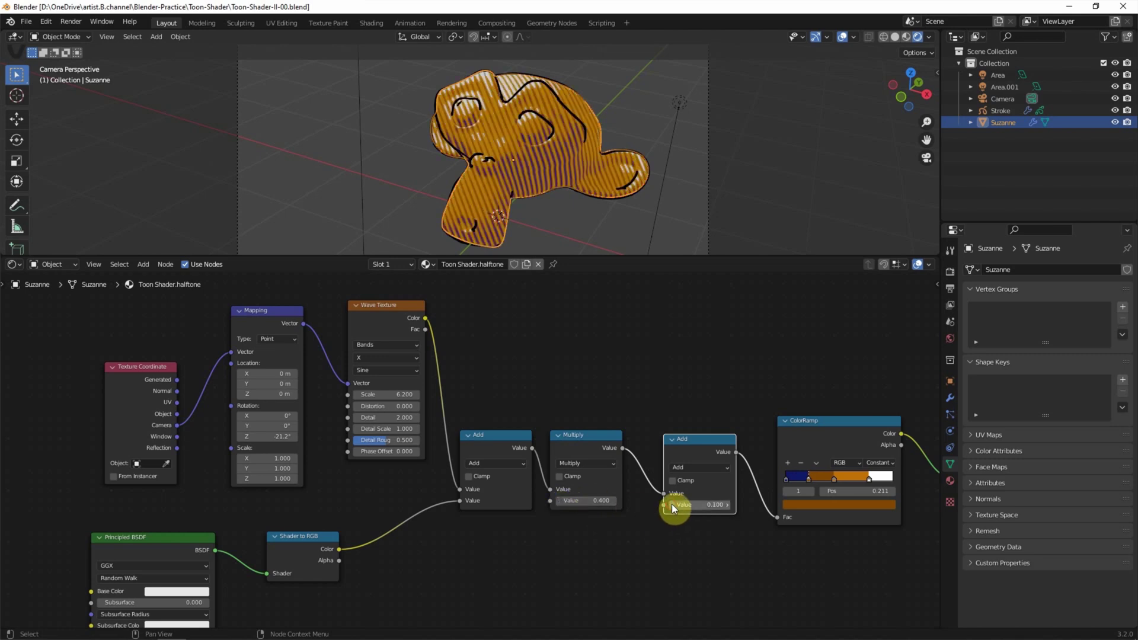
Move the dark ramp stop to about 0.20 and begin renaming the material.
{"action": "left_click", "coordinate": [867, 479]}
{"action": "left_click", "coordinate": [833, 479]}
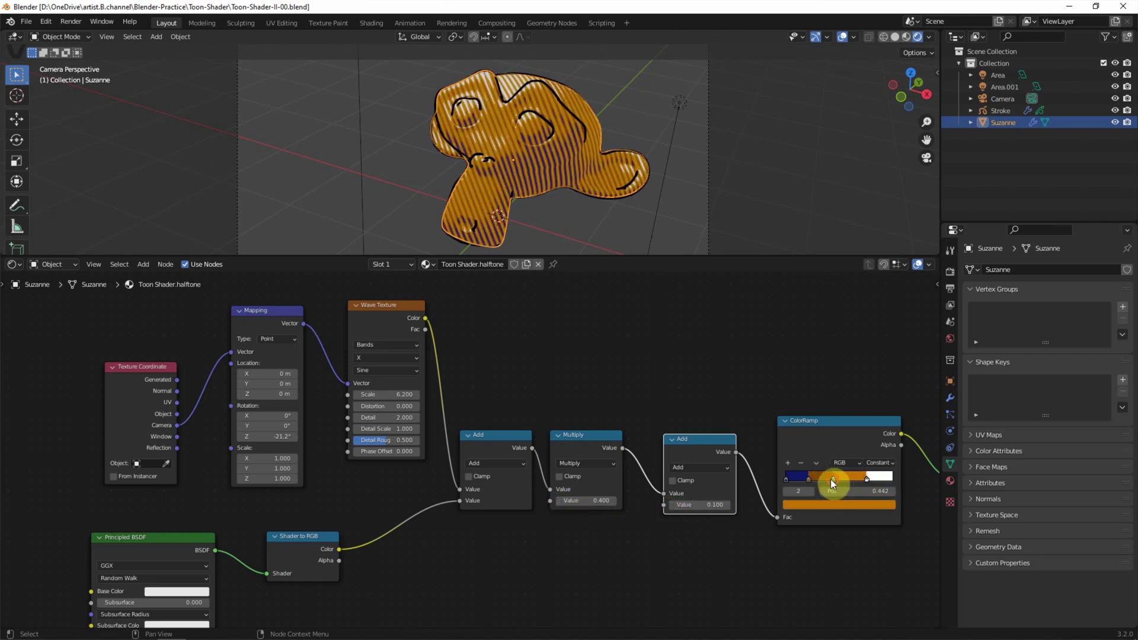
{"action": "left_click_drag", "start_coordinate": [805, 484], "coordinate": [806, 478]}
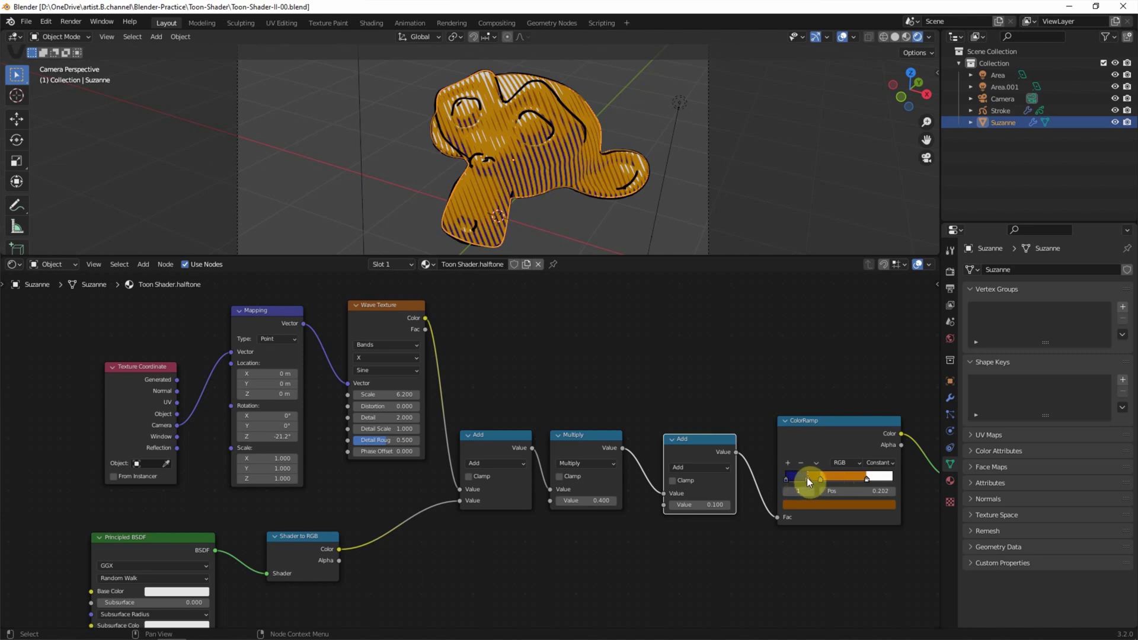
{"action": "middle_click_drag", "start_coordinate": [803, 352], "coordinate": [753, 368]}
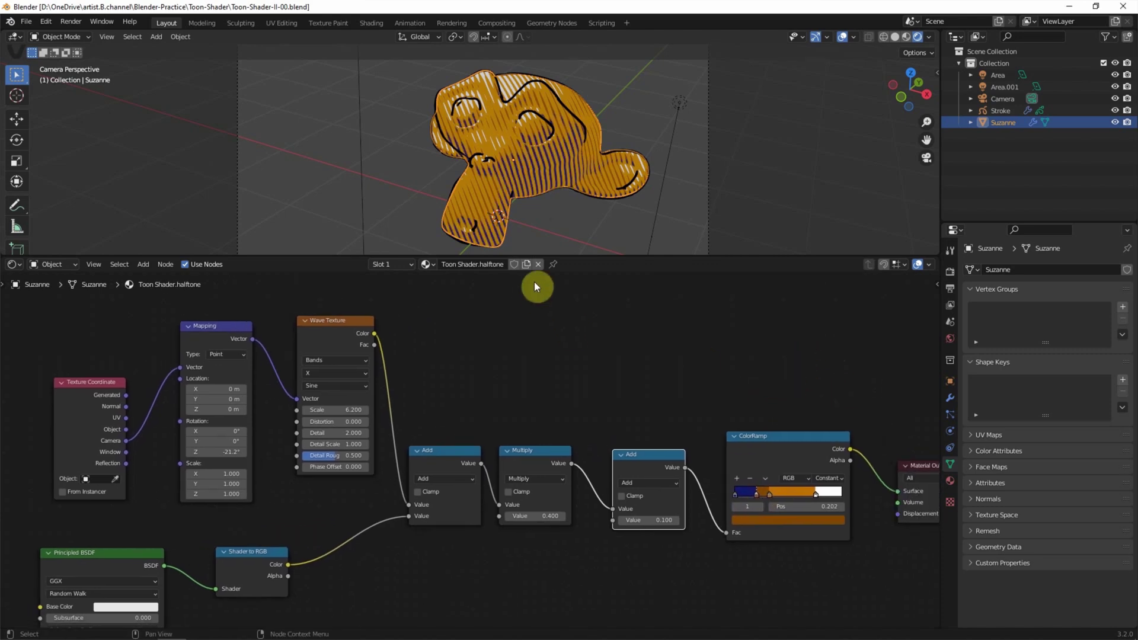
{"action": "double_click", "coordinate": [505, 271]}
{"action": "type", "text": ".dotted"}
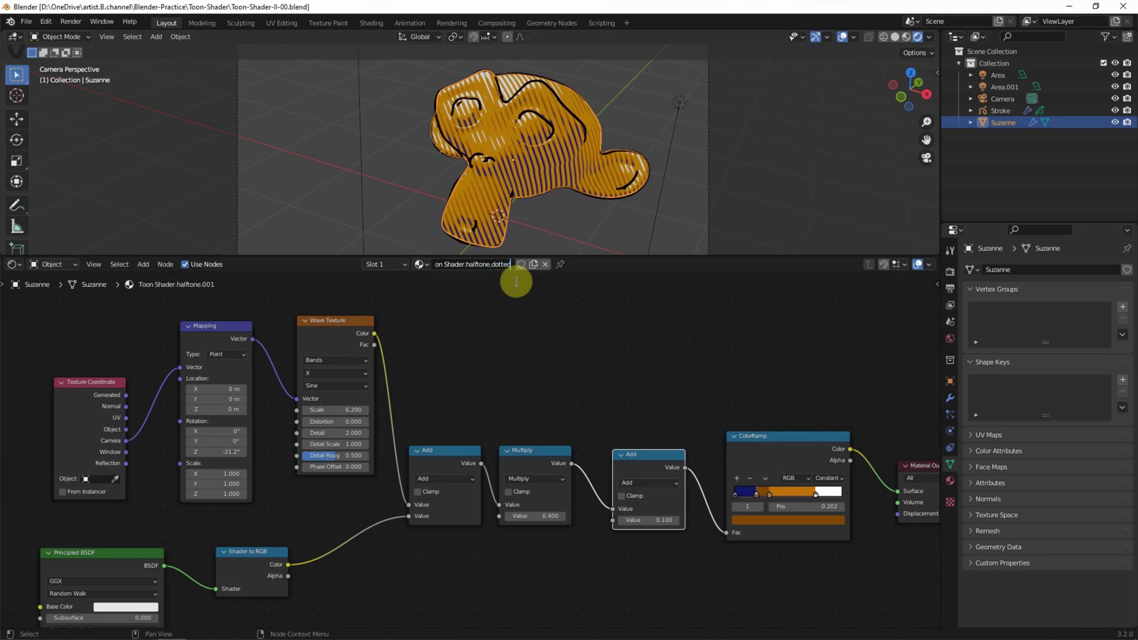
Replace the Wave Texture with a Voronoi Texture fed by Mapping, and reset Z rotation to 0°.
{"action": "left_click", "coordinate": [343, 322]}
{"action": "left_click", "coordinate": [143, 265]}
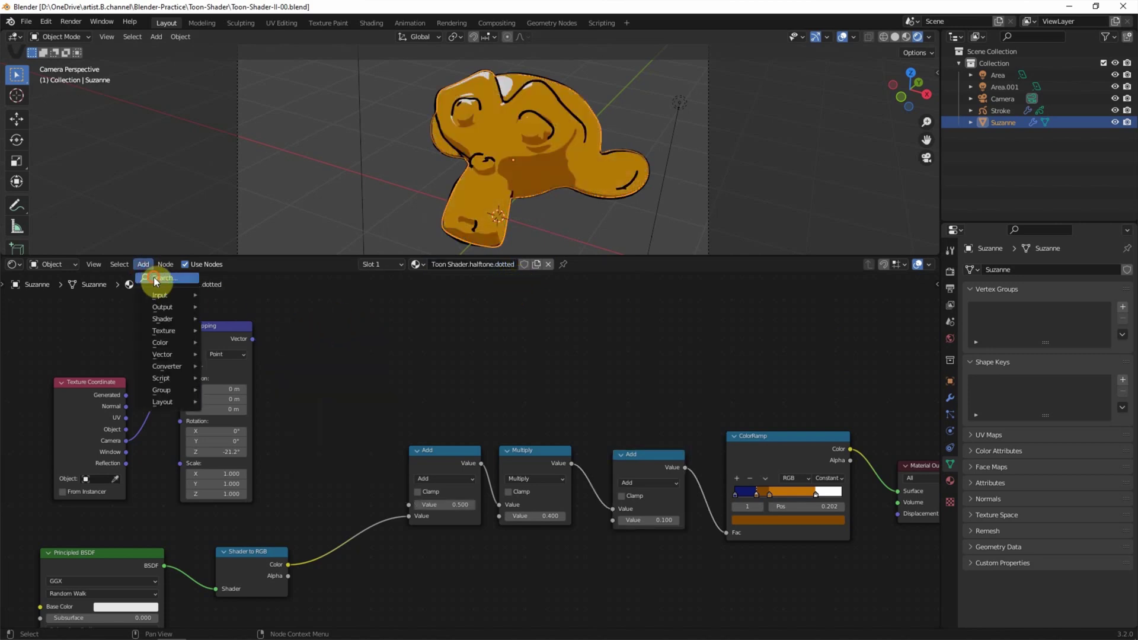
{"action": "type", "text": "voronoi"}
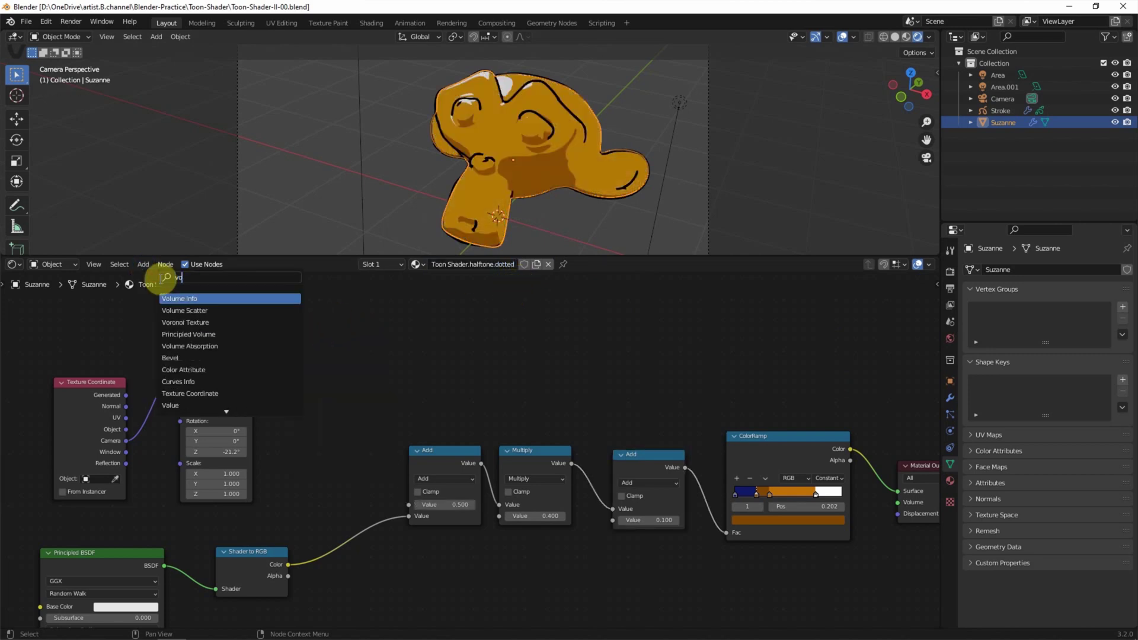
{"action": "key", "text": "Return"}
{"action": "left_click", "coordinate": [322, 332]}
{"action": "left_click_drag", "start_coordinate": [252, 339], "coordinate": [293, 419]}
{"action": "left_click_drag", "start_coordinate": [366, 342], "coordinate": [409, 505]}
{"action": "key", "text": "BackSpace"}
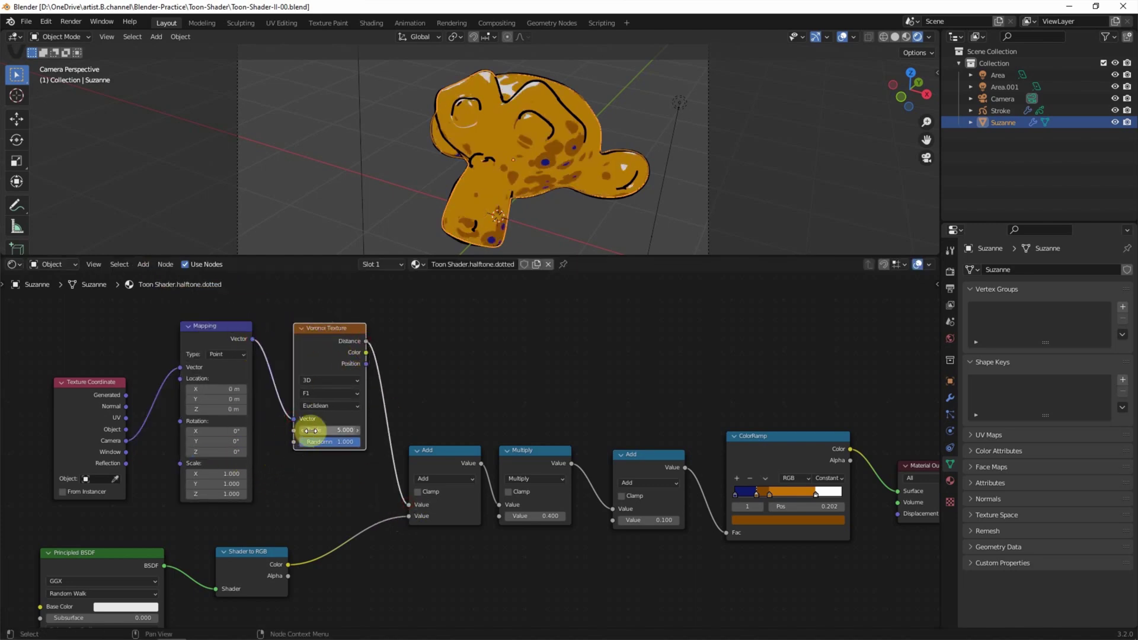
Set Voronoi to Smooth F1, scale 22.600, randomness 0, and the last Add to 0.
{"action": "left_click", "coordinate": [330, 393]}
{"action": "left_click", "coordinate": [353, 431]}
{"action": "left_click_drag", "start_coordinate": [343, 439], "coordinate": [264, 455]}
{"action": "left_click_drag", "start_coordinate": [332, 429], "coordinate": [460, 533]}
{"action": "left_click", "coordinate": [621, 520]}
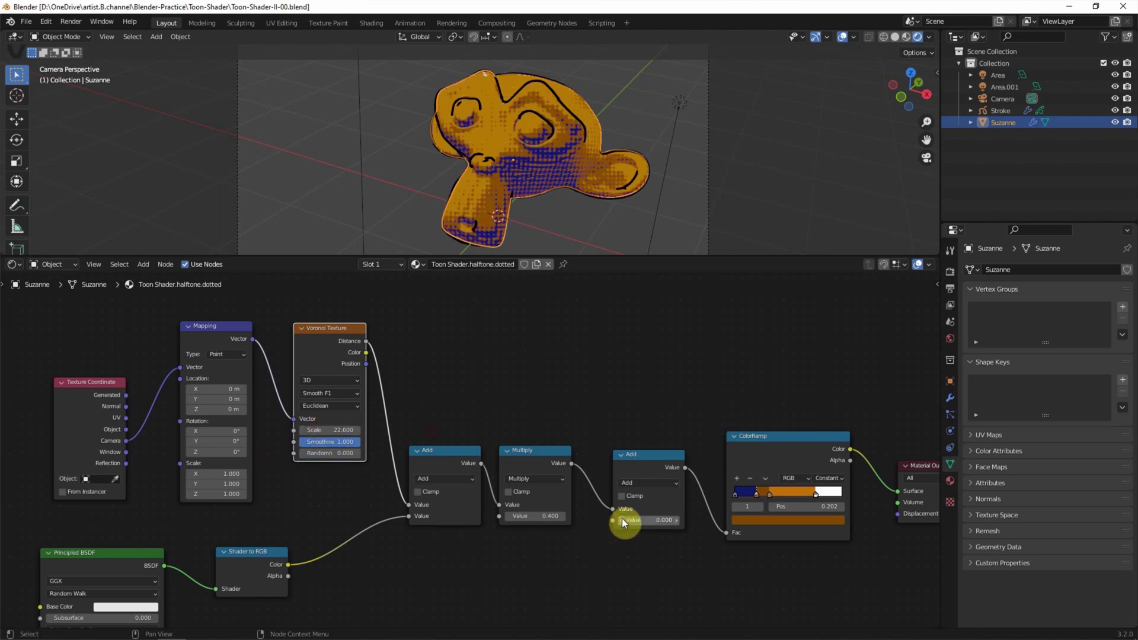
Move the ramp stops: dark to 0.230, orange to about 0.30, white to about 0.60.
{"action": "left_click_drag", "start_coordinate": [756, 493], "coordinate": [788, 497]}
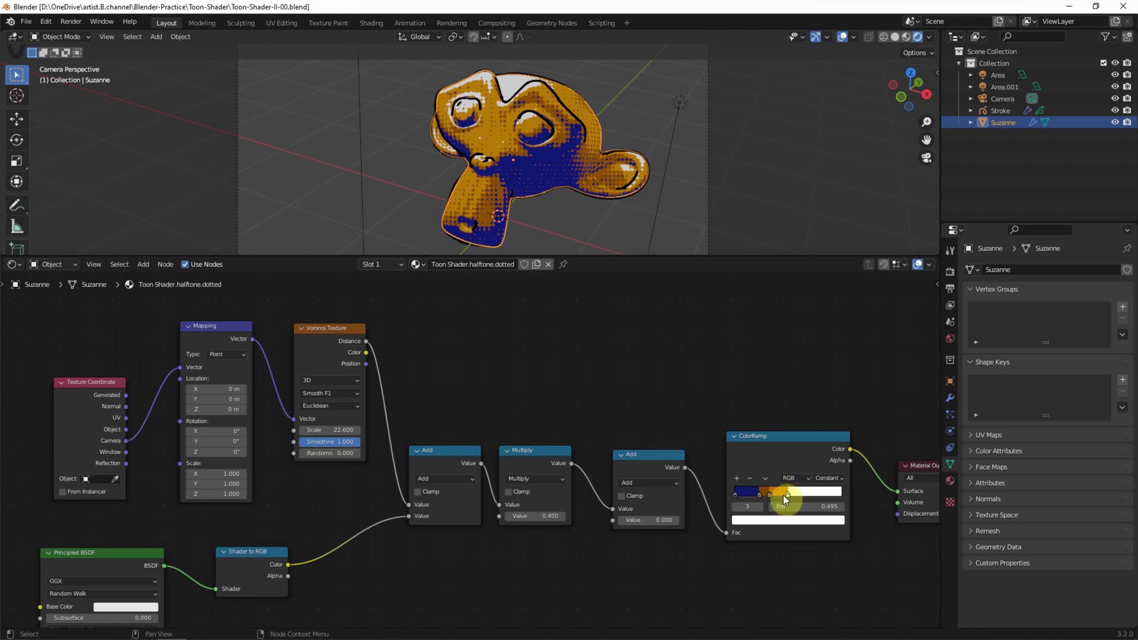
{"action": "left_click", "coordinate": [767, 494]}
{"action": "left_click_drag", "start_coordinate": [766, 492], "coordinate": [765, 492]}
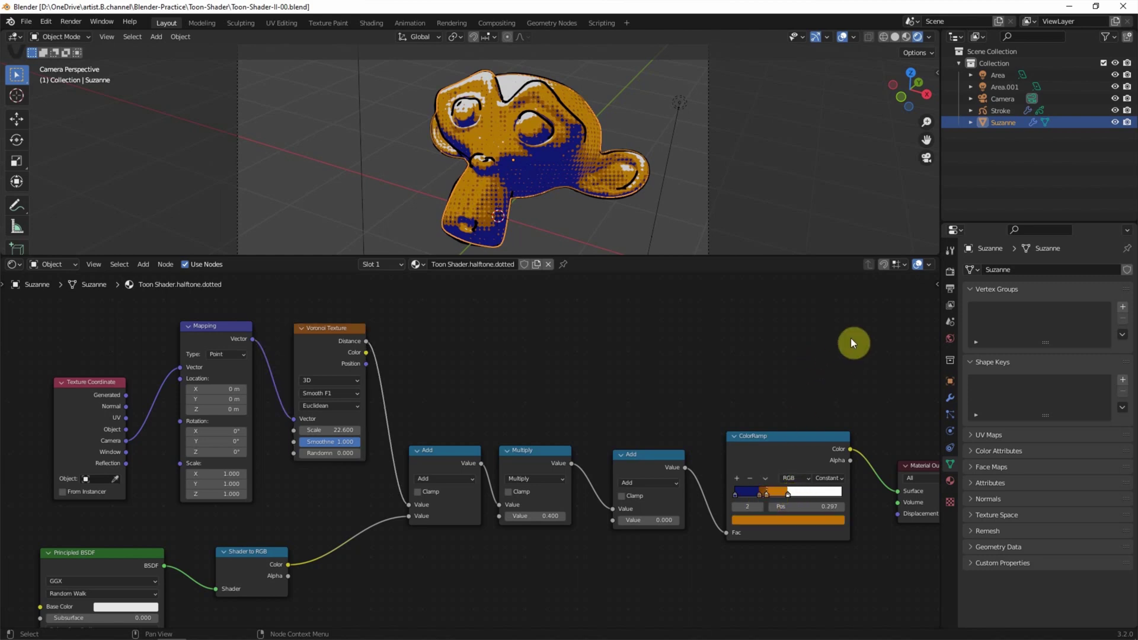
{"action": "left_click_drag", "start_coordinate": [787, 494], "coordinate": [799, 503]}
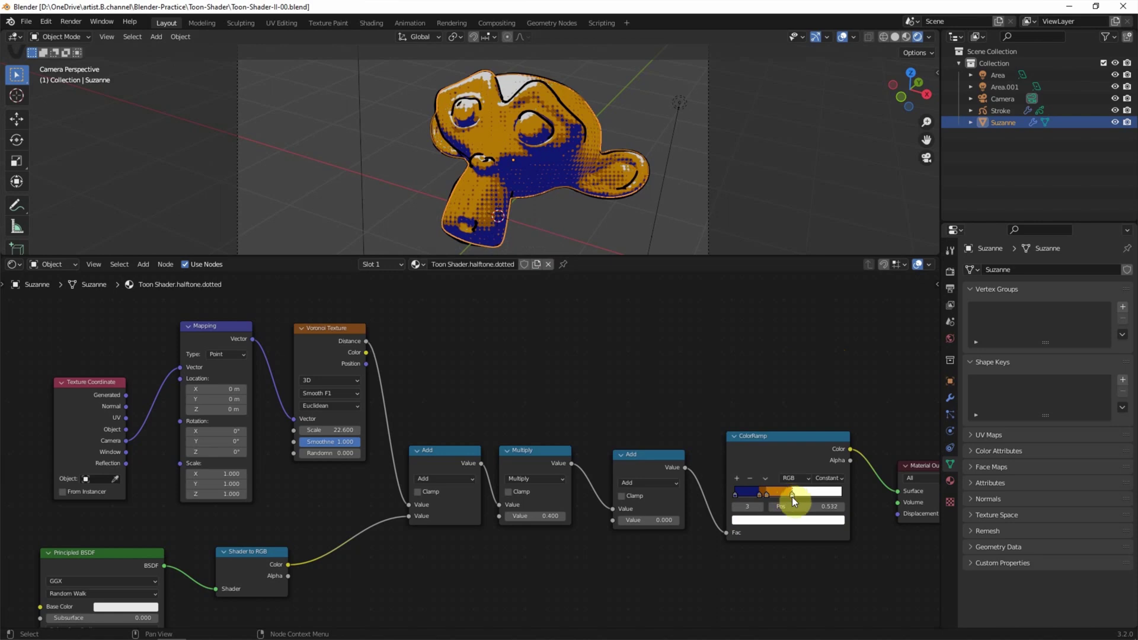
{"action": "left_click", "coordinate": [156, 36]}
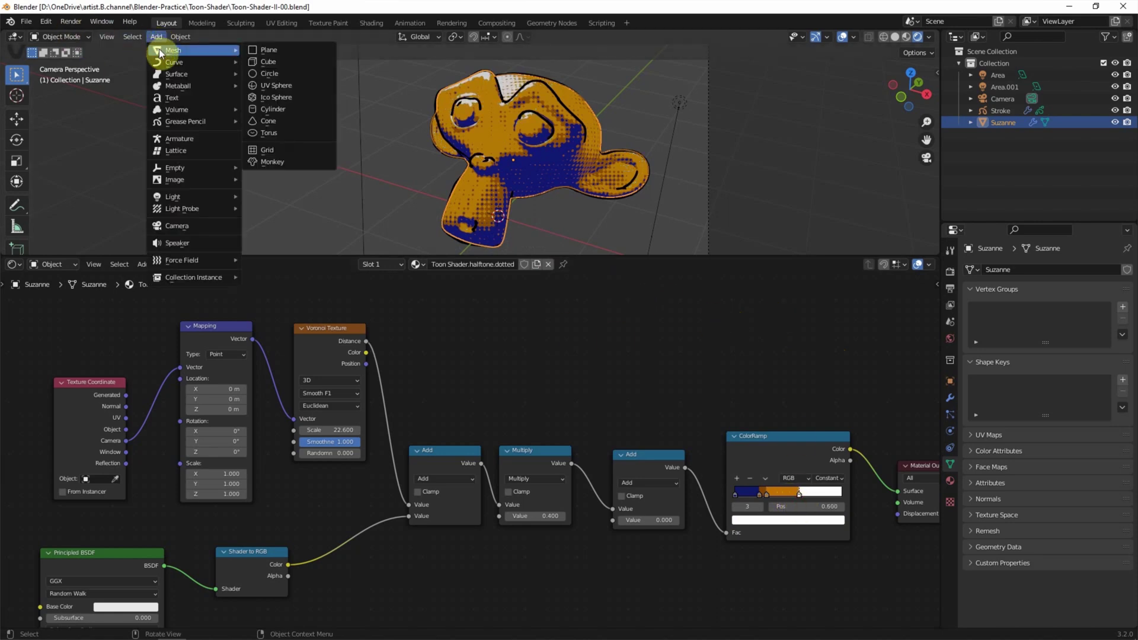
Add a scaled-up plane with its own copy of the dotted toon material.
{"action": "left_click", "coordinate": [264, 47]}
{"action": "key", "text": "s"}
{"action": "left_click", "coordinate": [711, 203]}
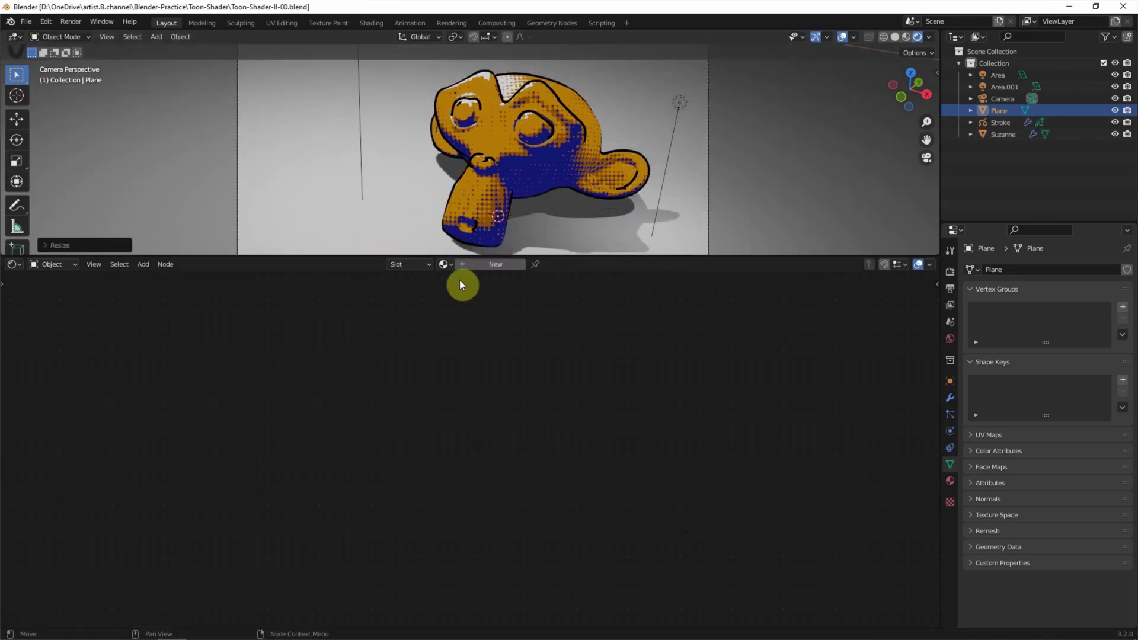
{"action": "left_click", "coordinate": [444, 264]}
{"action": "left_click", "coordinate": [465, 284]}
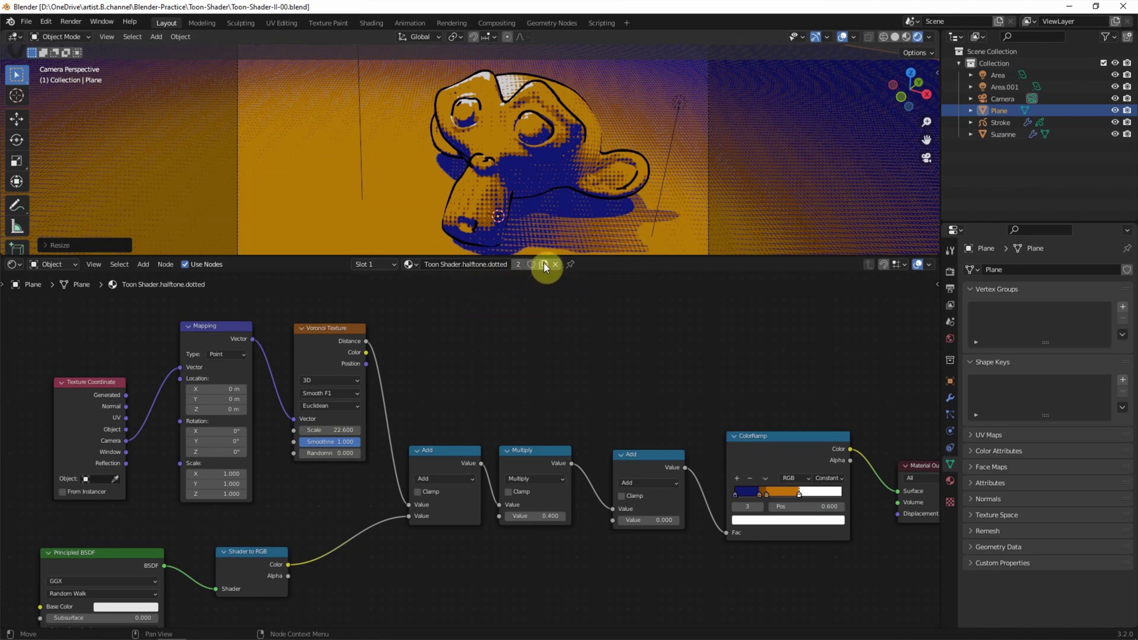
{"action": "left_click", "coordinate": [346, 328]}
Swap the plane's Voronoi Texture for a Wave Texture linked from Mapping into Add.
{"action": "key", "text": "x"}
{"action": "left_click", "coordinate": [143, 265]}
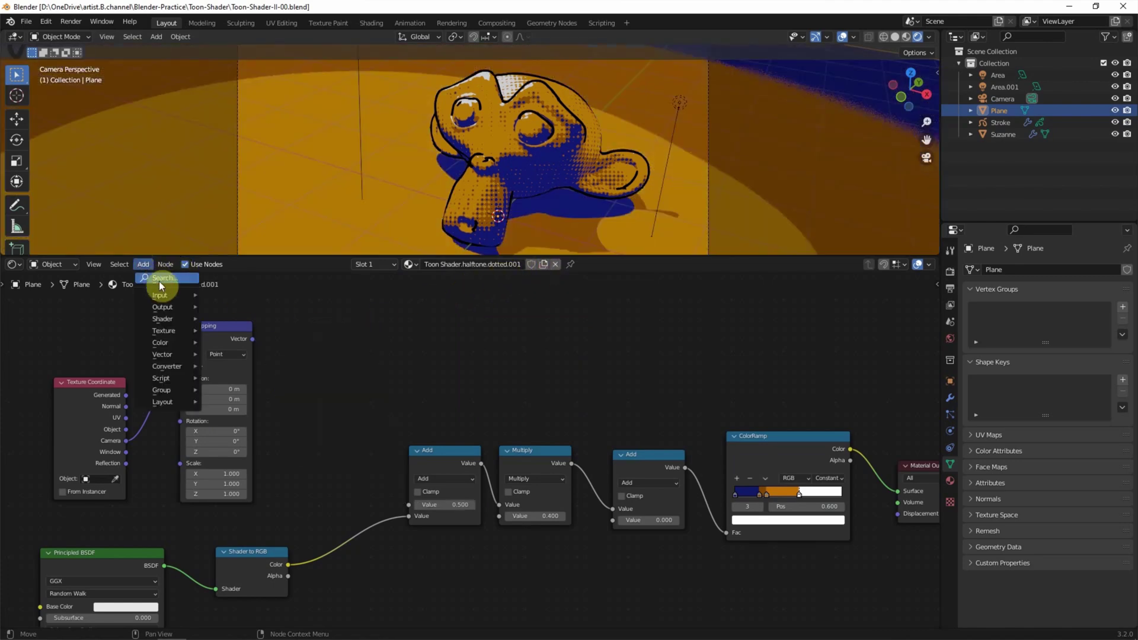
{"action": "left_click", "coordinate": [170, 278]}
{"action": "type", "text": "wave"}
{"action": "key", "text": "Return"}
{"action": "left_click", "coordinate": [332, 326]}
{"action": "left_click_drag", "start_coordinate": [253, 339], "coordinate": [295, 398]}
{"action": "left_click_drag", "start_coordinate": [372, 329], "coordinate": [409, 504]}
Rotate stripes to -47°, wave scale 4.500, Multiply 0.300, Add 0.100, orange stop near 0.40.
{"action": "left_click_drag", "start_coordinate": [237, 451], "coordinate": [250, 446]}
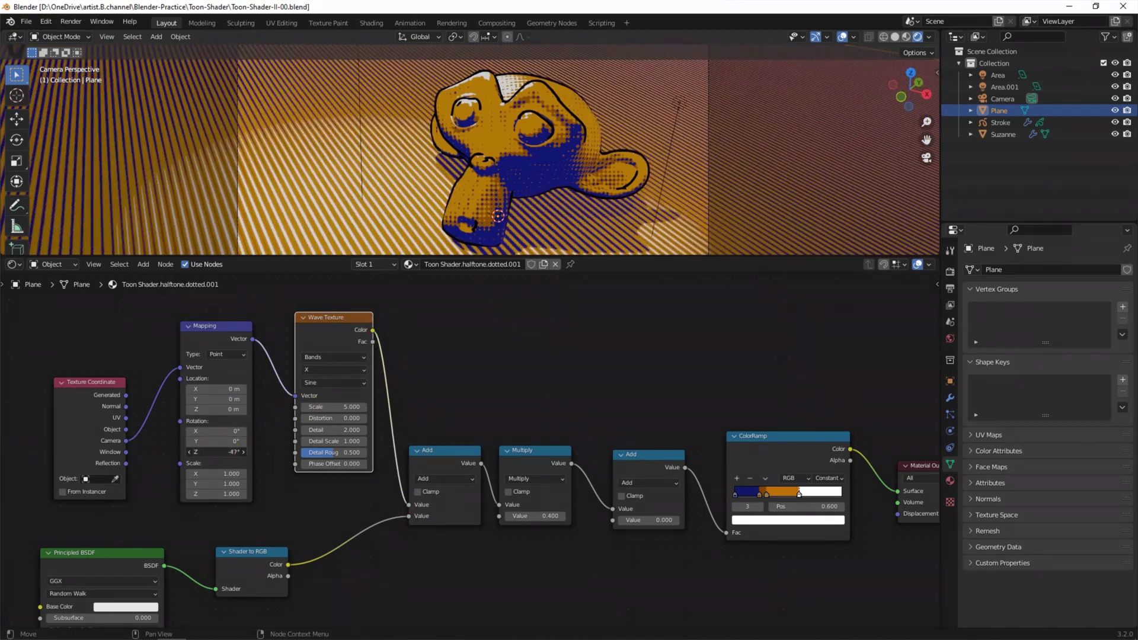
{"action": "left_click_drag", "start_coordinate": [325, 407], "coordinate": [314, 406]}
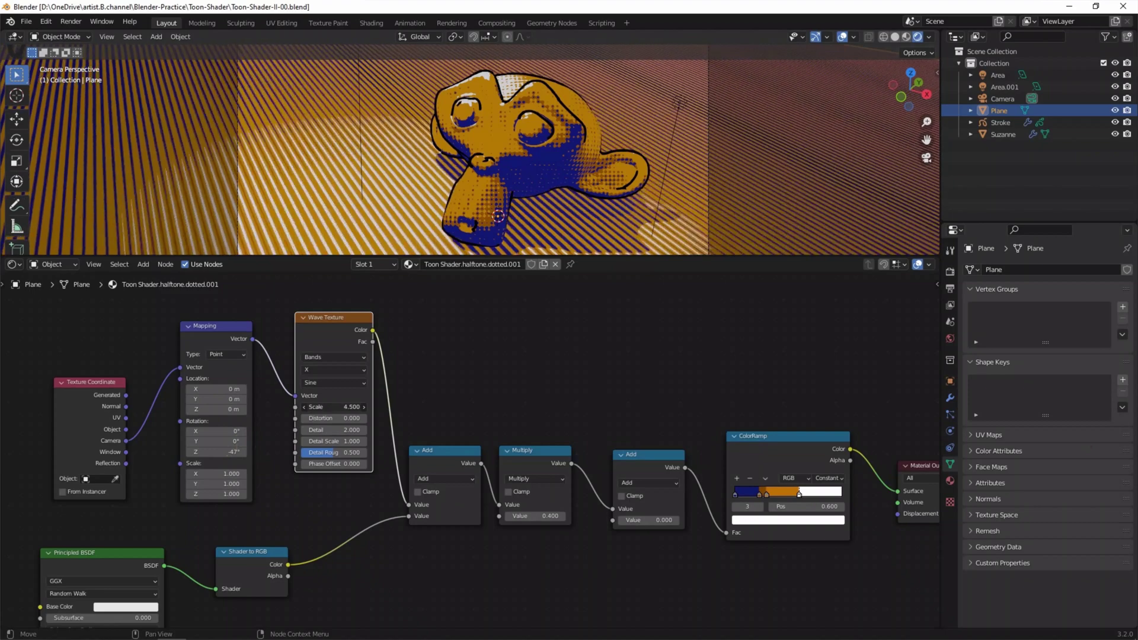
{"action": "mouse_move", "coordinate": [524, 516]}
{"action": "left_mouse_down"}
{"action": "mouse_move", "coordinate": [536, 515]}
{"action": "mouse_move", "coordinate": [492, 522]}
{"action": "left_mouse_up"}
{"action": "left_click_drag", "start_coordinate": [660, 521], "coordinate": [678, 522]}
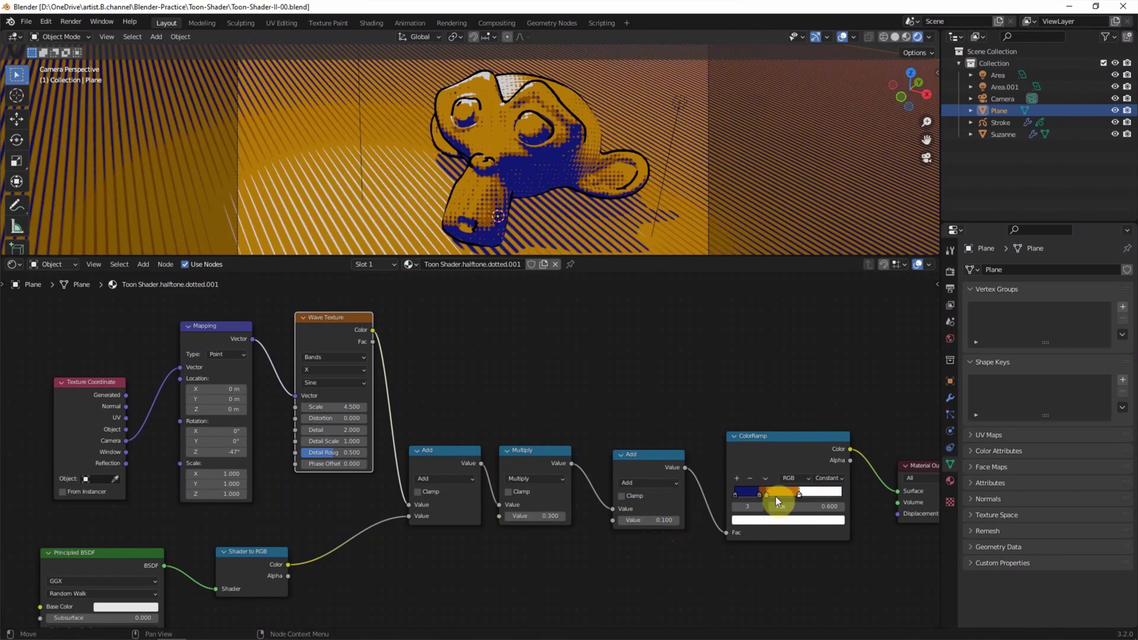
{"action": "mouse_move", "coordinate": [760, 495]}
{"action": "left_mouse_down"}
{"action": "mouse_move", "coordinate": [794, 495]}
{"action": "mouse_move", "coordinate": [748, 492]}
{"action": "mouse_move", "coordinate": [774, 493]}
{"action": "left_mouse_up"}
Colour the first ramp stop a purple-blue.
{"action": "left_click", "coordinate": [761, 494]}
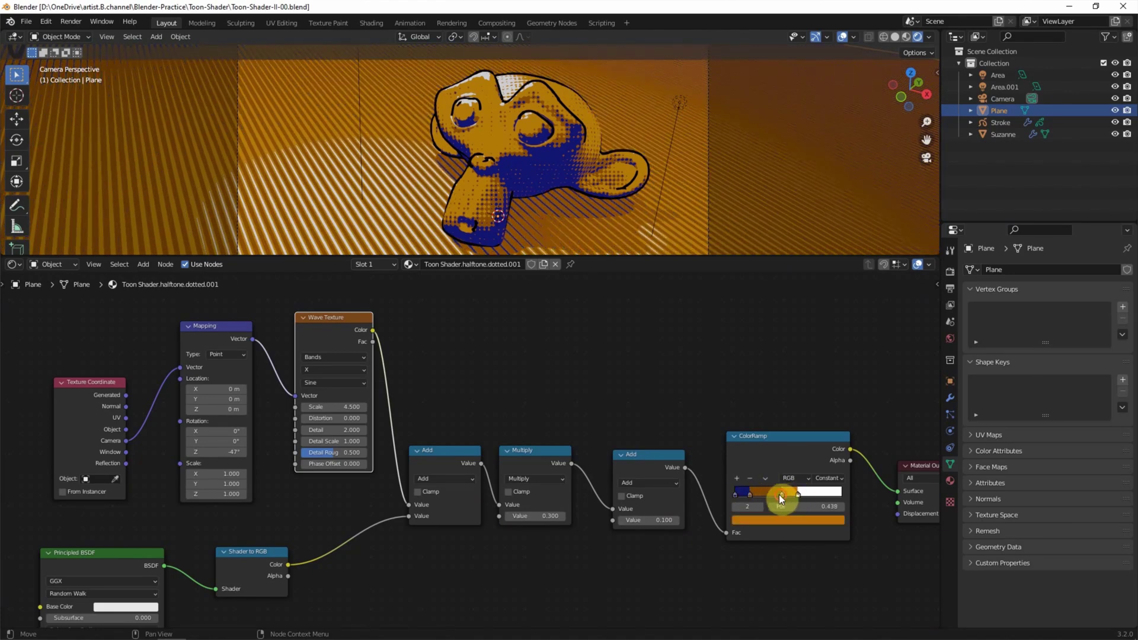
{"action": "left_click", "coordinate": [735, 495]}
{"action": "left_click", "coordinate": [756, 520]}
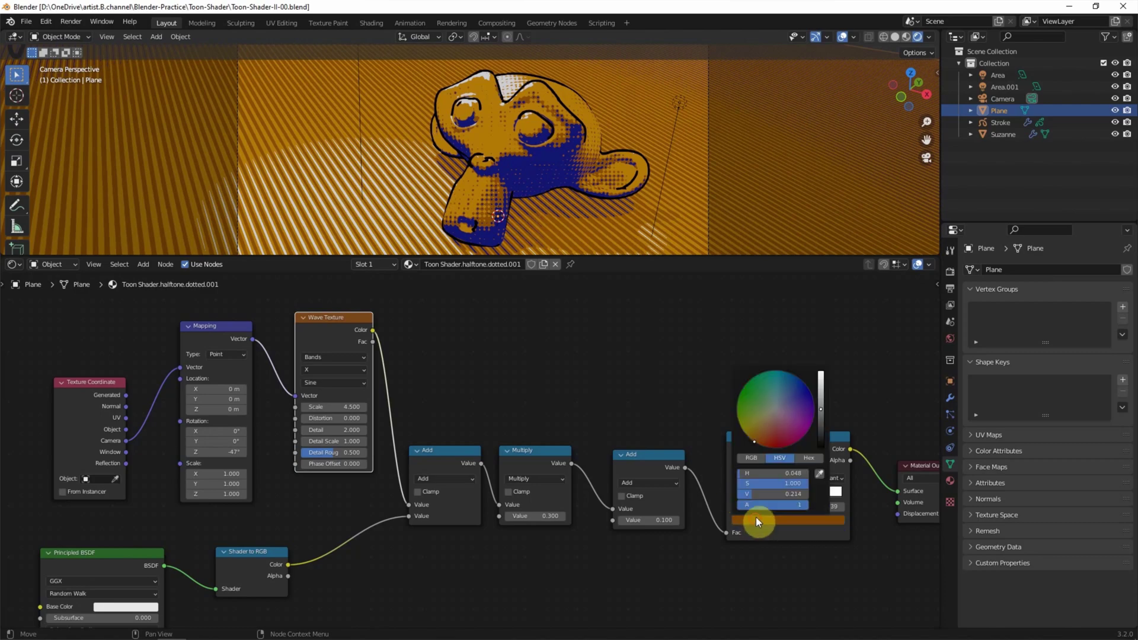
{"action": "left_click_drag", "start_coordinate": [782, 388], "coordinate": [806, 415]}
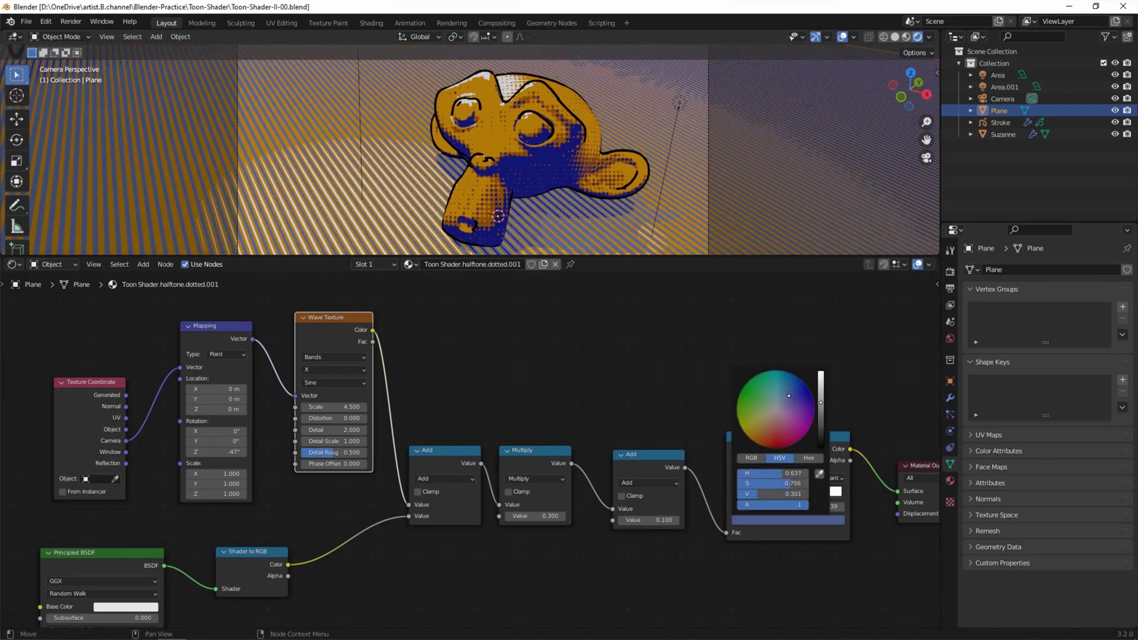
{"action": "left_click", "coordinate": [785, 537]}
Colour the middle stop pale light blue and move it to about 0.27.
{"action": "left_click", "coordinate": [777, 493]}
{"action": "left_click", "coordinate": [785, 520]}
{"action": "left_click", "coordinate": [780, 393]}
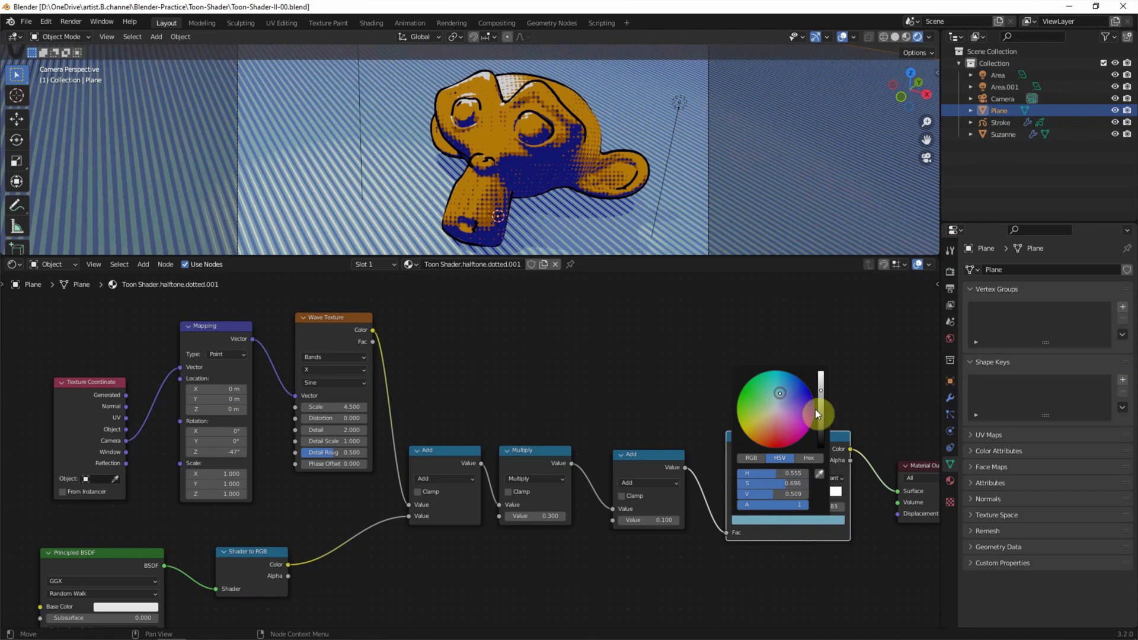
{"action": "left_click", "coordinate": [803, 492]}
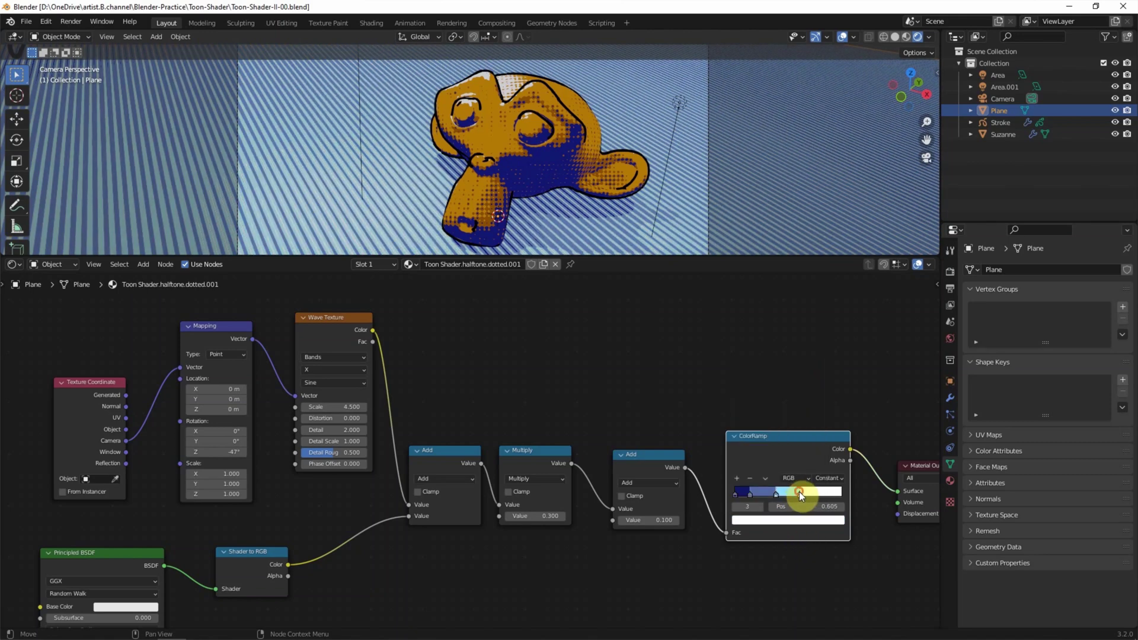
{"action": "left_click", "coordinate": [766, 492]}
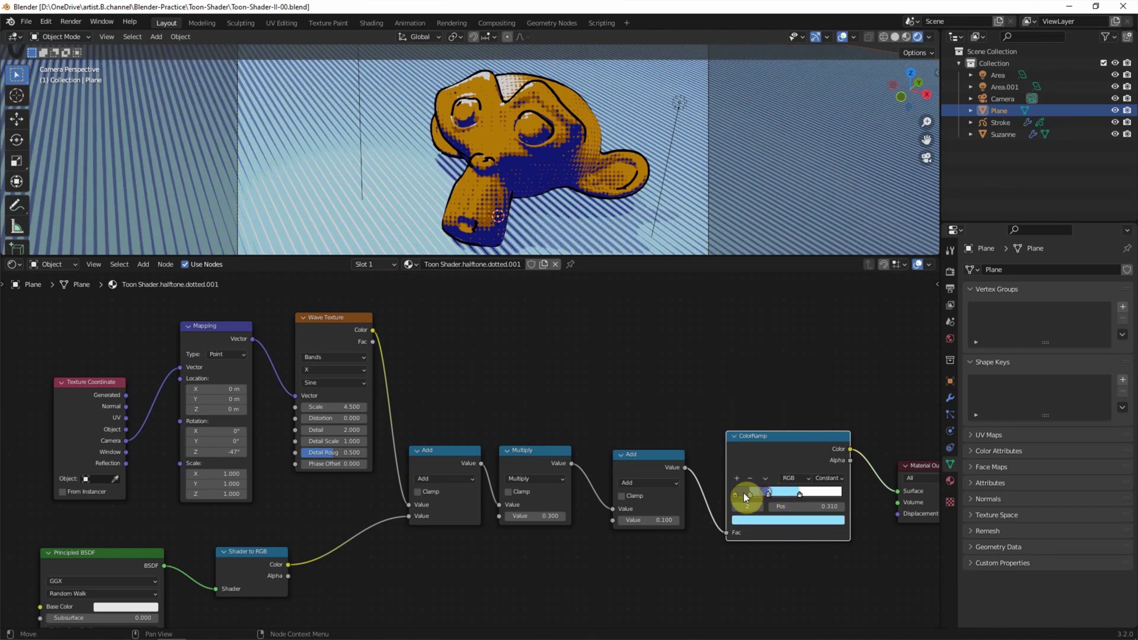
{"action": "left_click", "coordinate": [746, 492]}
{"action": "left_click_drag", "start_coordinate": [767, 494], "coordinate": [784, 493]}
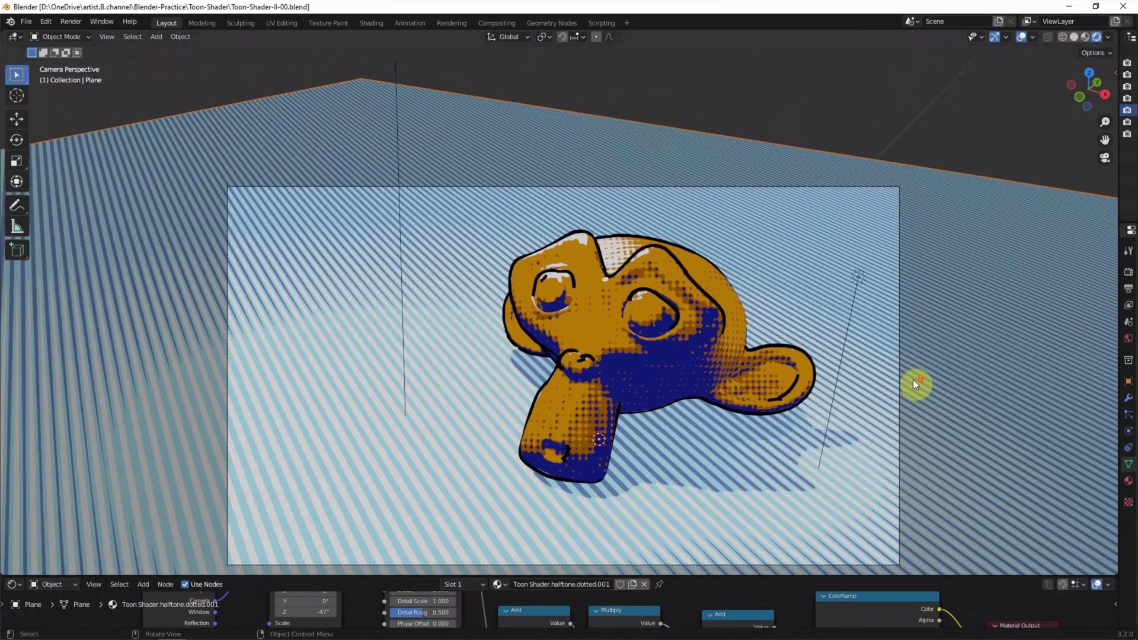
Maximise the 3D viewport to view halftone Suzanne on the pale-blue striped backdrop.
{"action": "key", "text": "Home"}
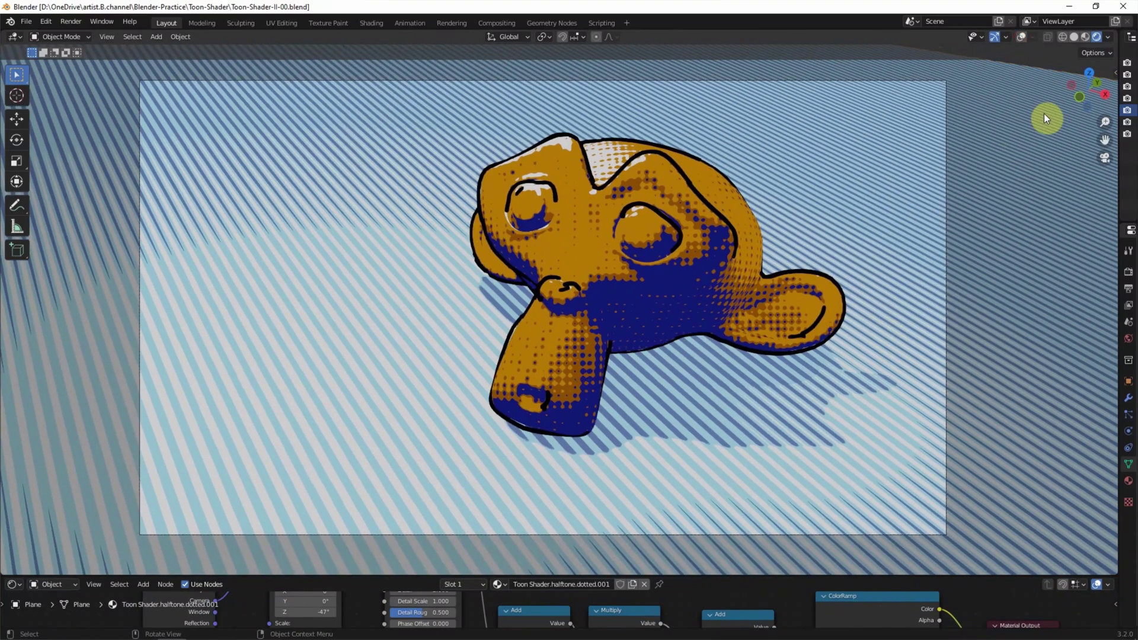